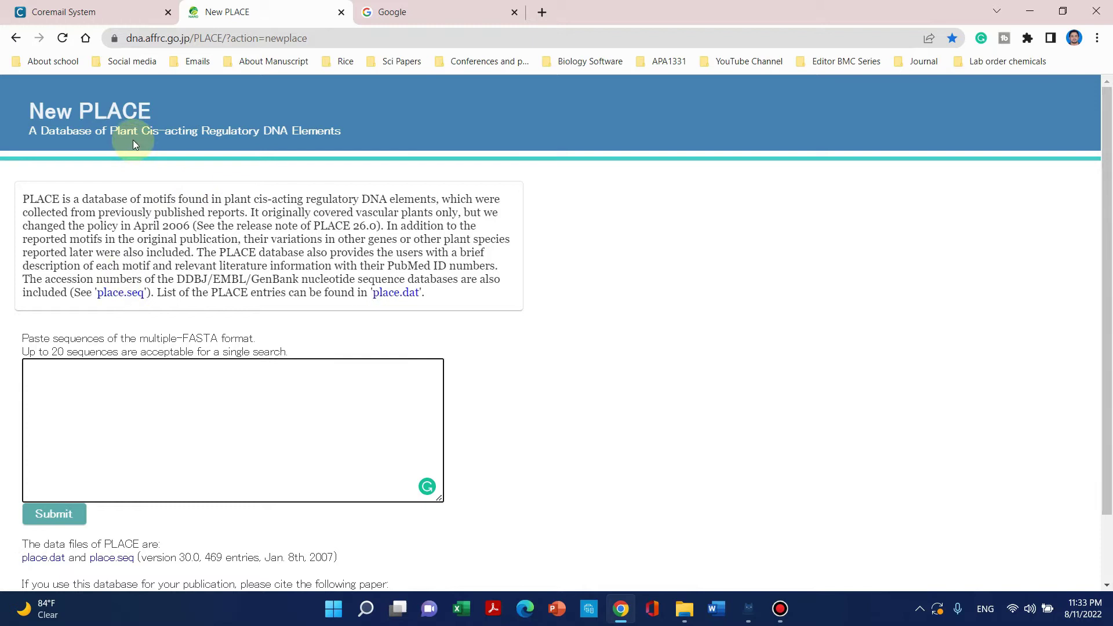
Step: Switch to the Google tab, keeping the New PLACE sequence form open in its own tab
{"action": "left_click", "coordinate": [54, 107]}
Step: Search Google for 'new place cis elements'
{"action": "left_click", "coordinate": [420, 7]}
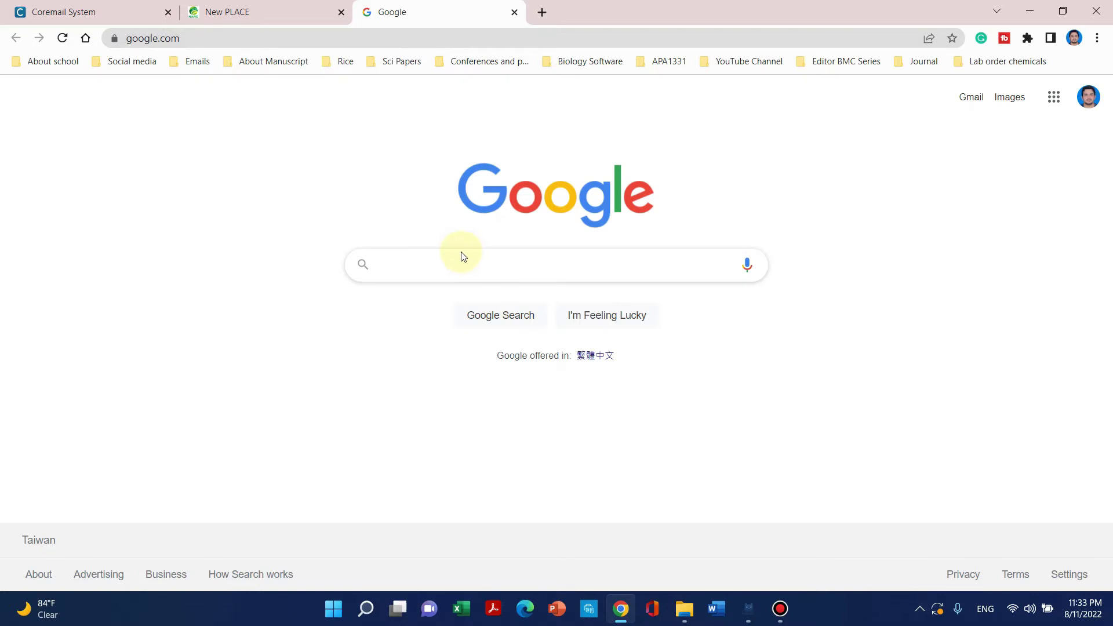
{"action": "left_click", "coordinate": [436, 262]}
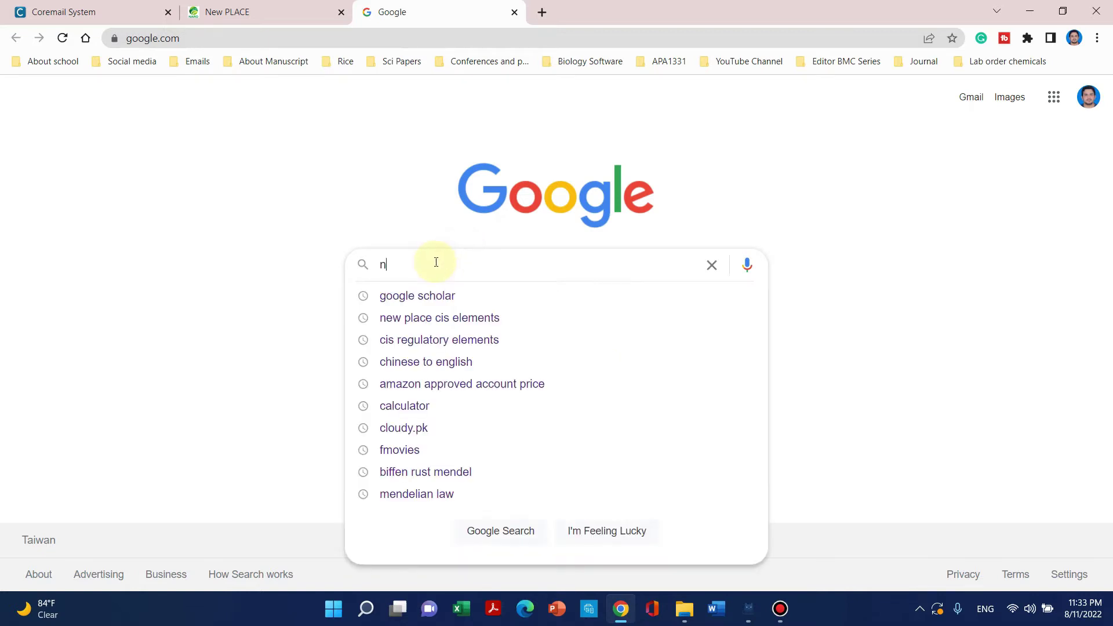
{"action": "type", "text": "new p"}
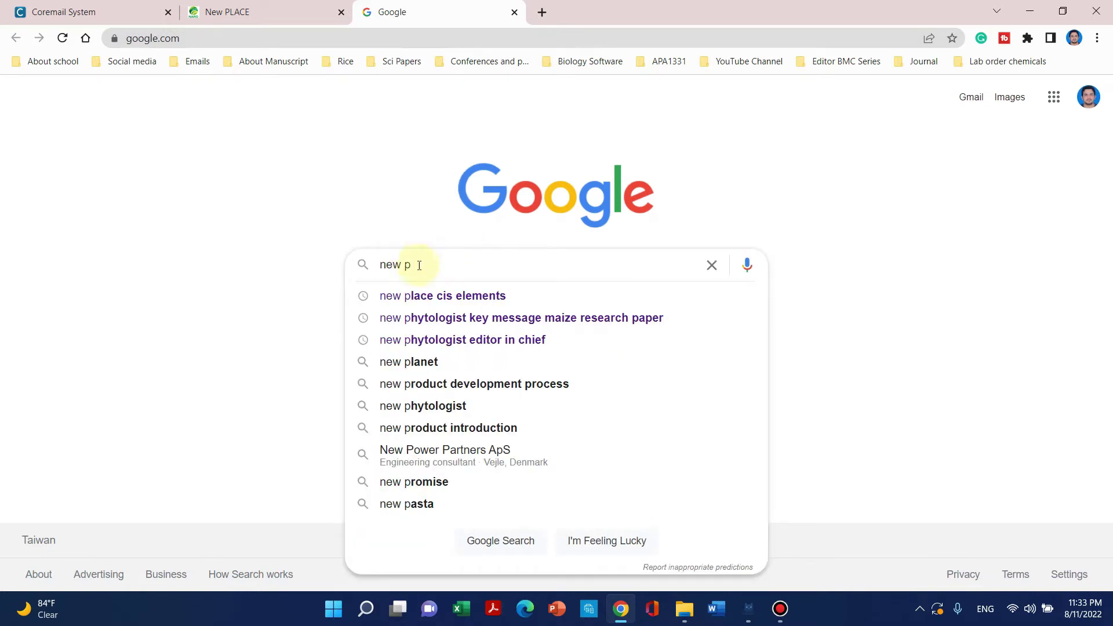
{"action": "left_click", "coordinate": [447, 296]}
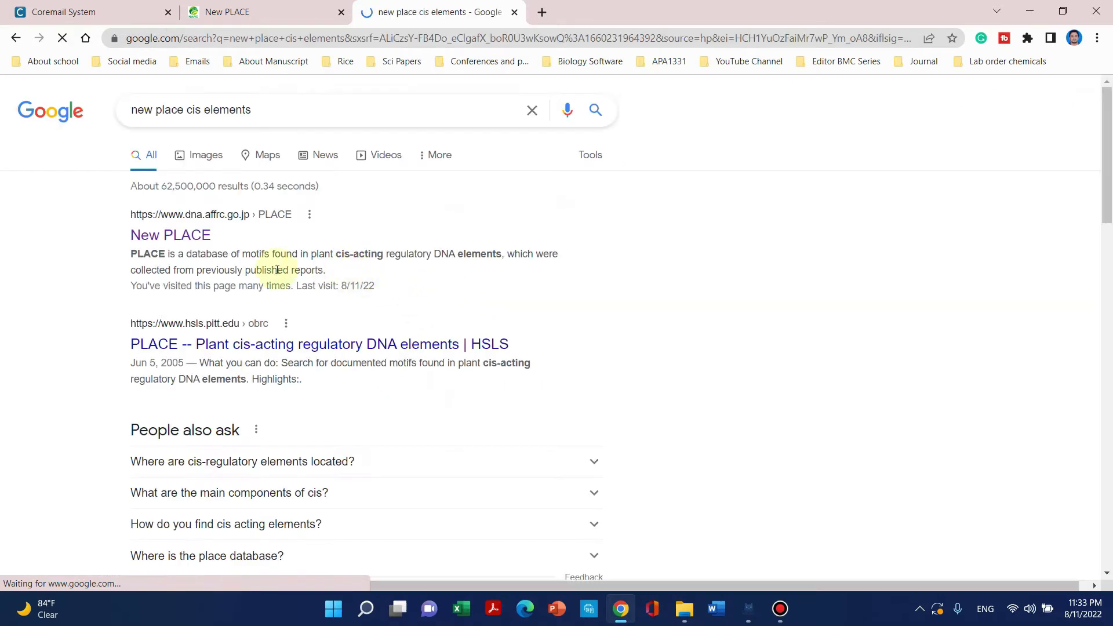
Step: Open the New PLACE result and bring up its empty multiple-FASTA sequence form
{"action": "left_click", "coordinate": [166, 236]}
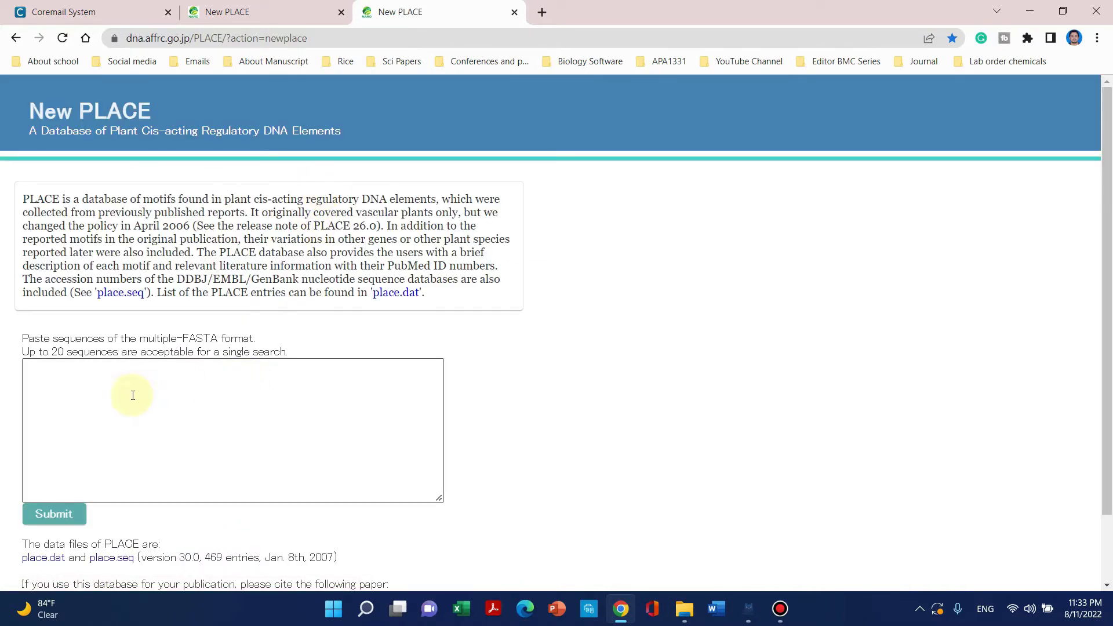
{"action": "left_click", "coordinate": [133, 396]}
{"action": "scroll", "coordinate": [53, 348], "scroll_direction": "down", "scroll_amount": 2}
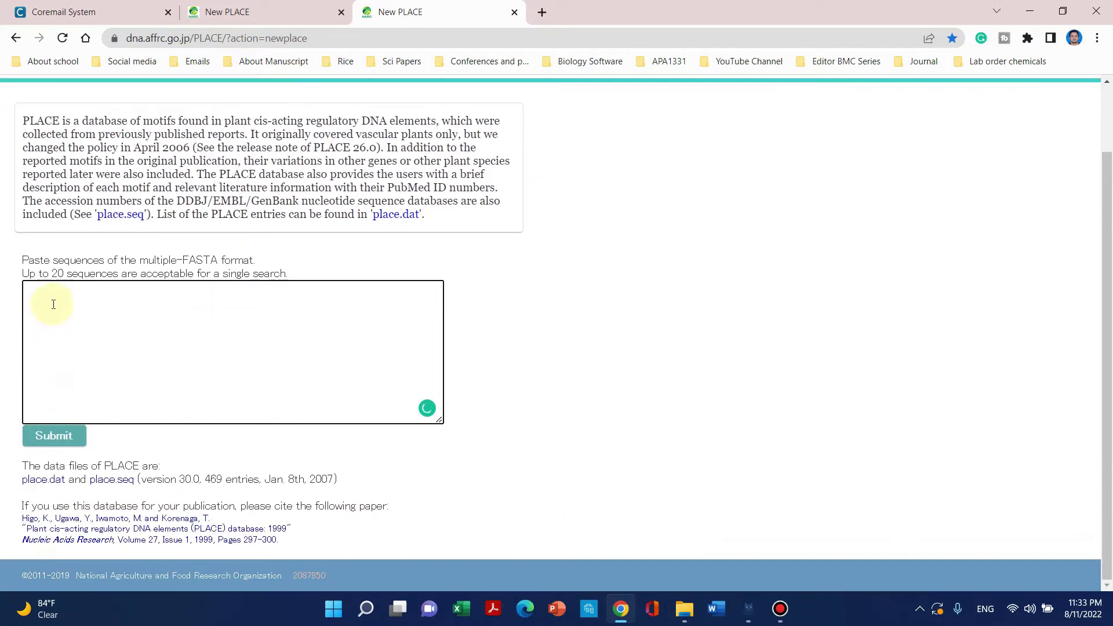
{"action": "scroll", "coordinate": [51, 303], "scroll_direction": "up", "scroll_amount": 1}
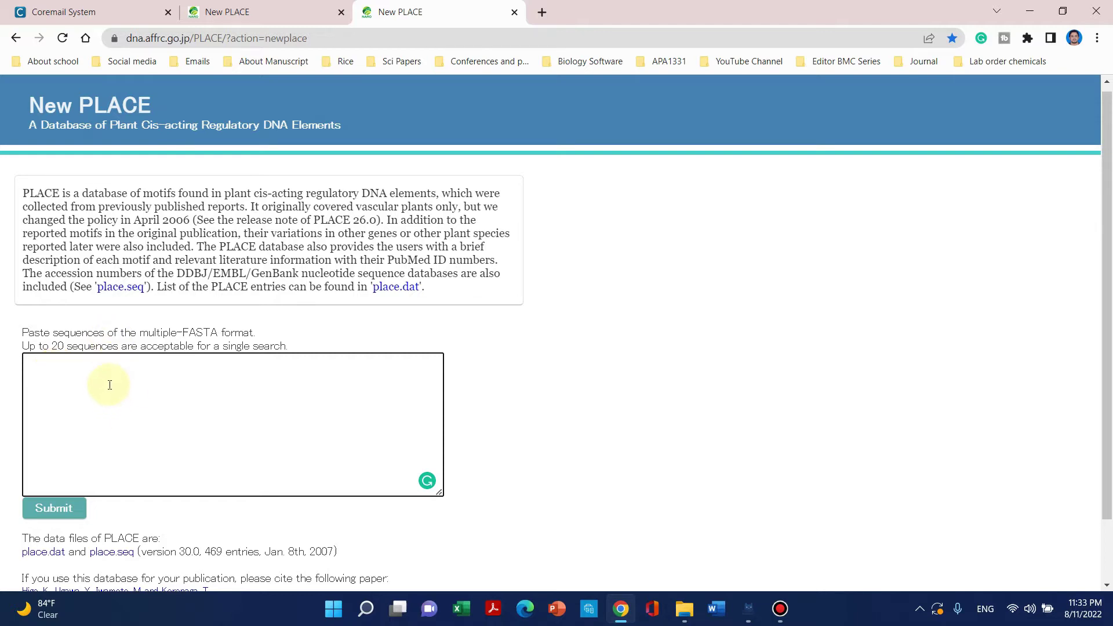
Step: Load the ricedata.cn gene database in a new tab and search gene symbol PTR, listing 11 genes
{"action": "left_click", "coordinate": [544, 12]}
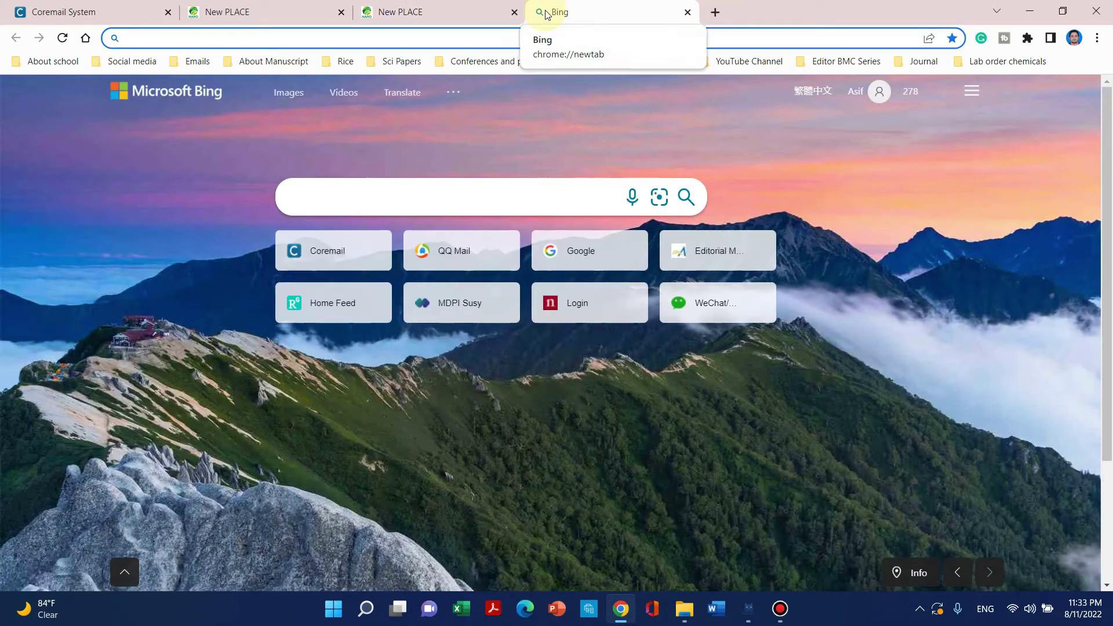
{"action": "type", "text": "ric"}
{"action": "key", "text": "Return"}
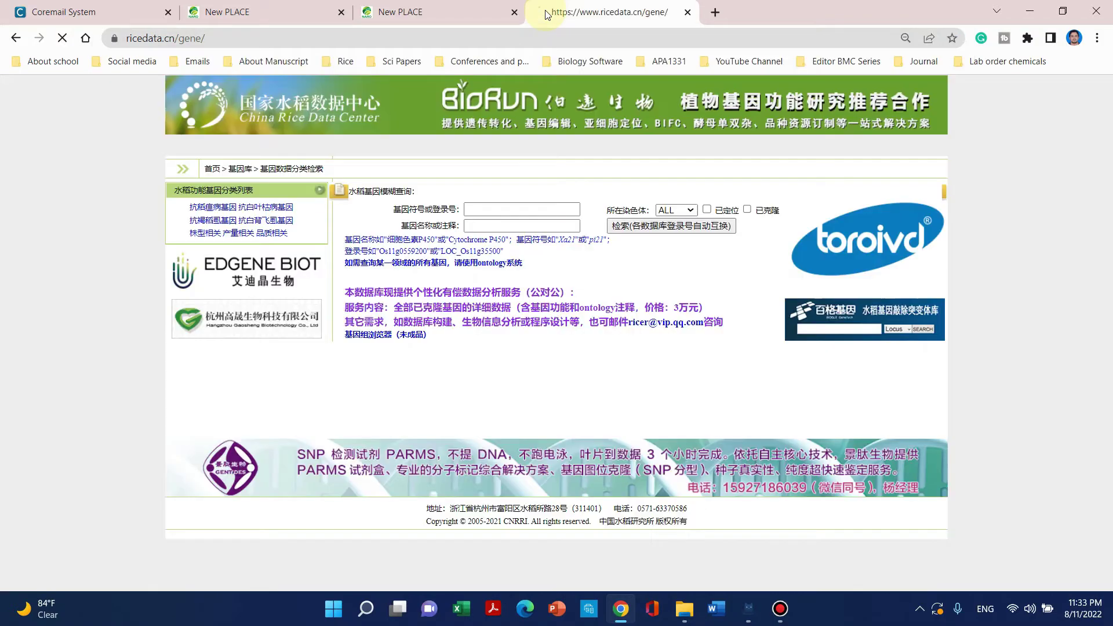
{"action": "left_click", "coordinate": [496, 210]}
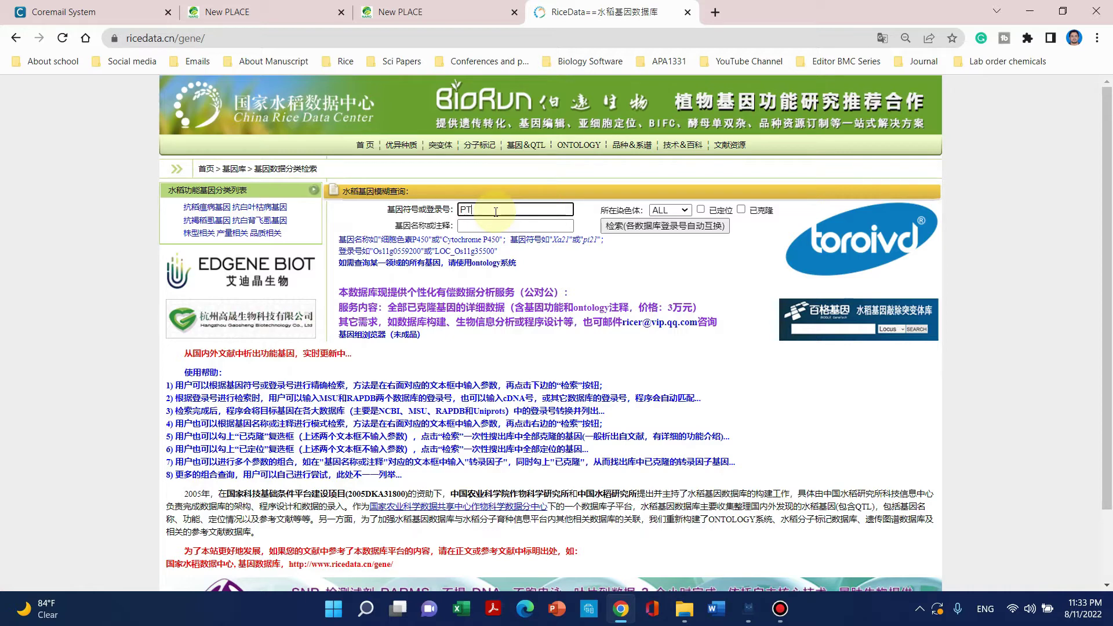
{"action": "type", "text": "PTR"}
{"action": "left_click", "coordinate": [688, 229]}
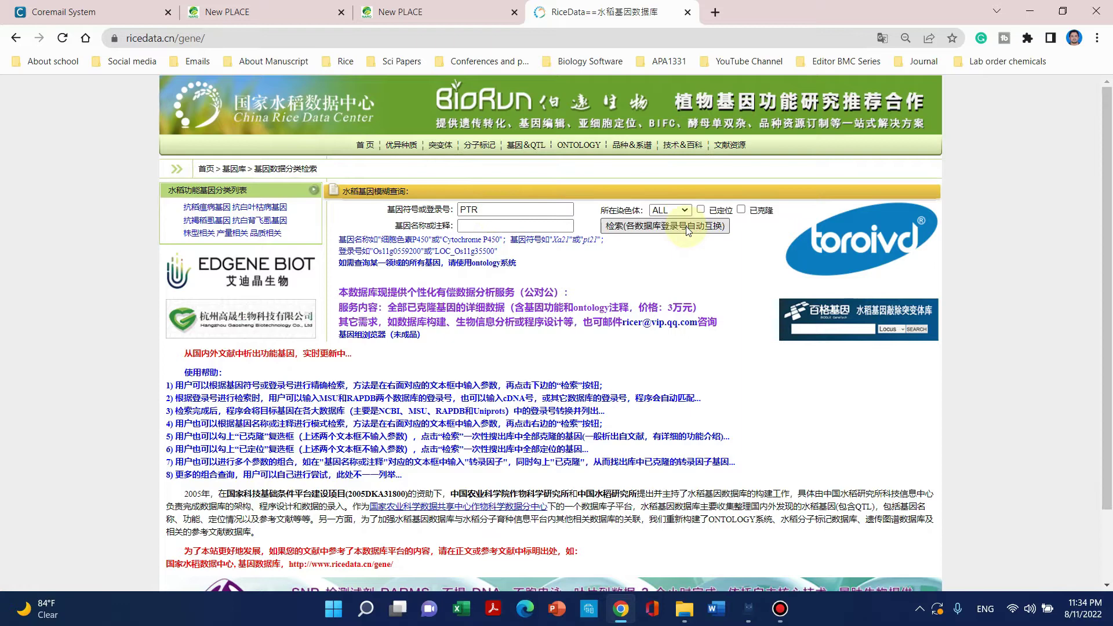
{"action": "scroll", "coordinate": [341, 305], "scroll_direction": "down", "scroll_amount": 2}
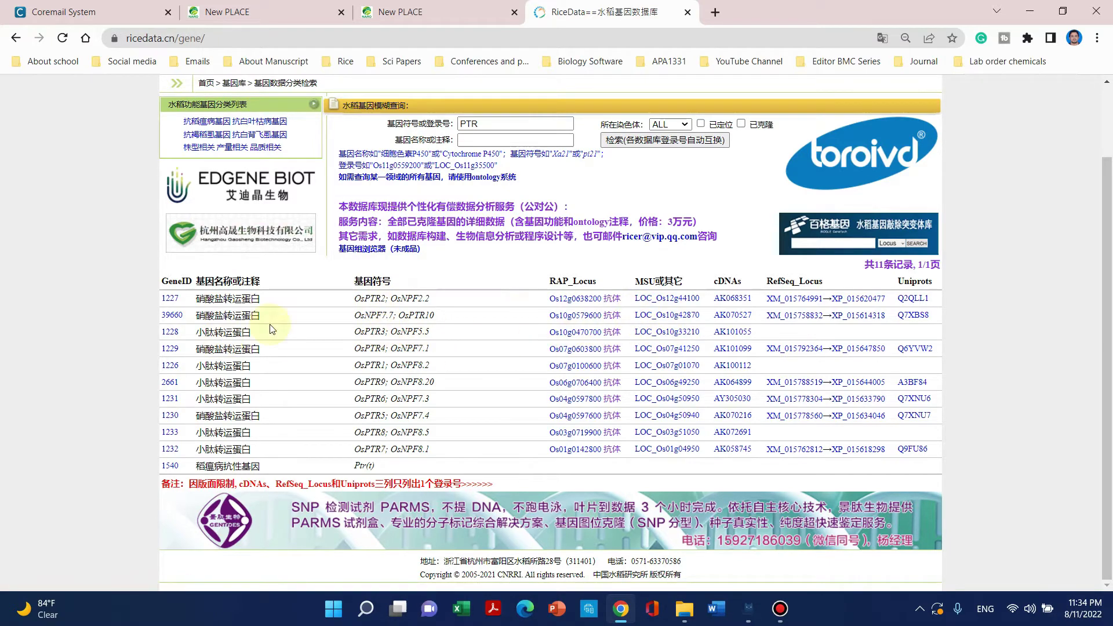
Step: Open the LOC_Os10g33210 record and view its 5356-nucleotide genomic sequence
{"action": "left_click", "coordinate": [674, 334]}
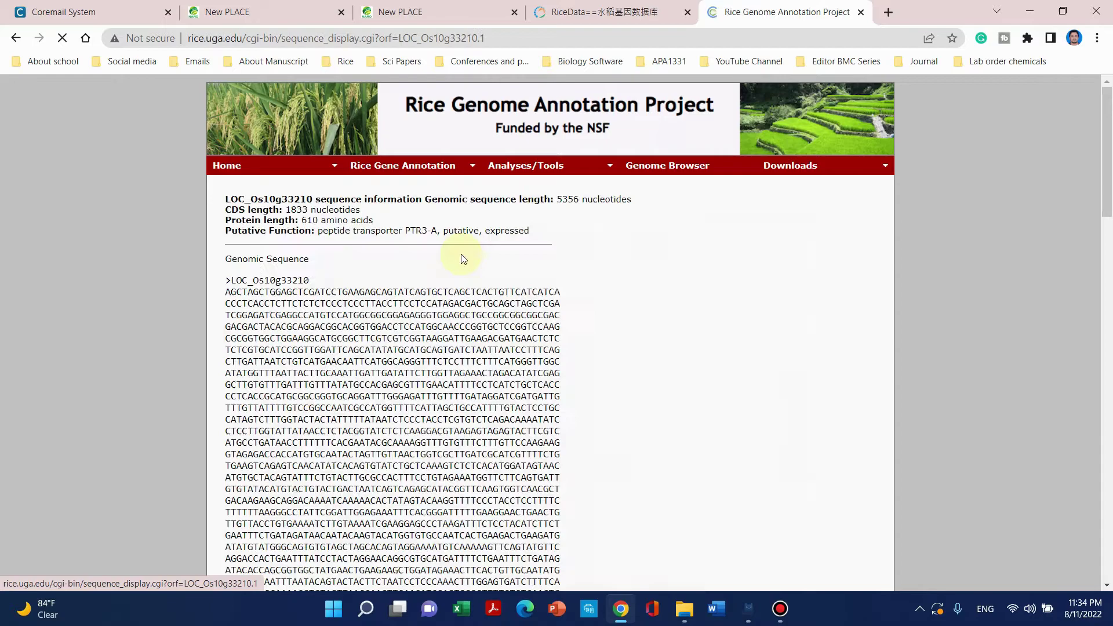
{"action": "scroll", "coordinate": [259, 256], "scroll_direction": "down", "scroll_amount": 5}
{"action": "scroll", "coordinate": [258, 256], "scroll_direction": "up", "scroll_amount": 5}
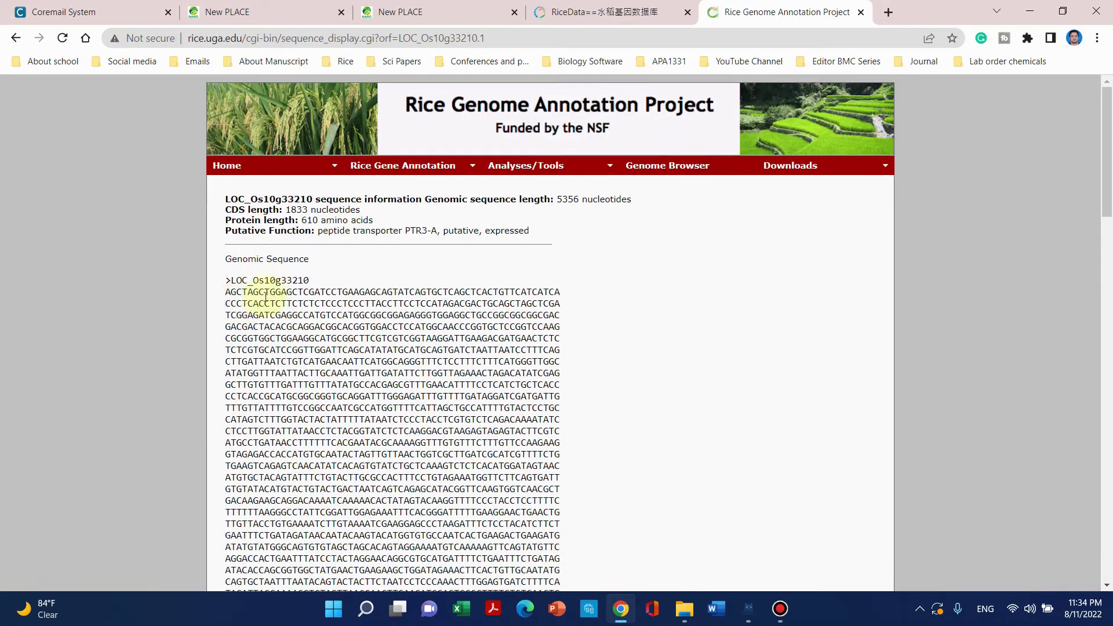
{"action": "left_click_drag", "start_coordinate": [311, 281], "coordinate": [229, 281]}
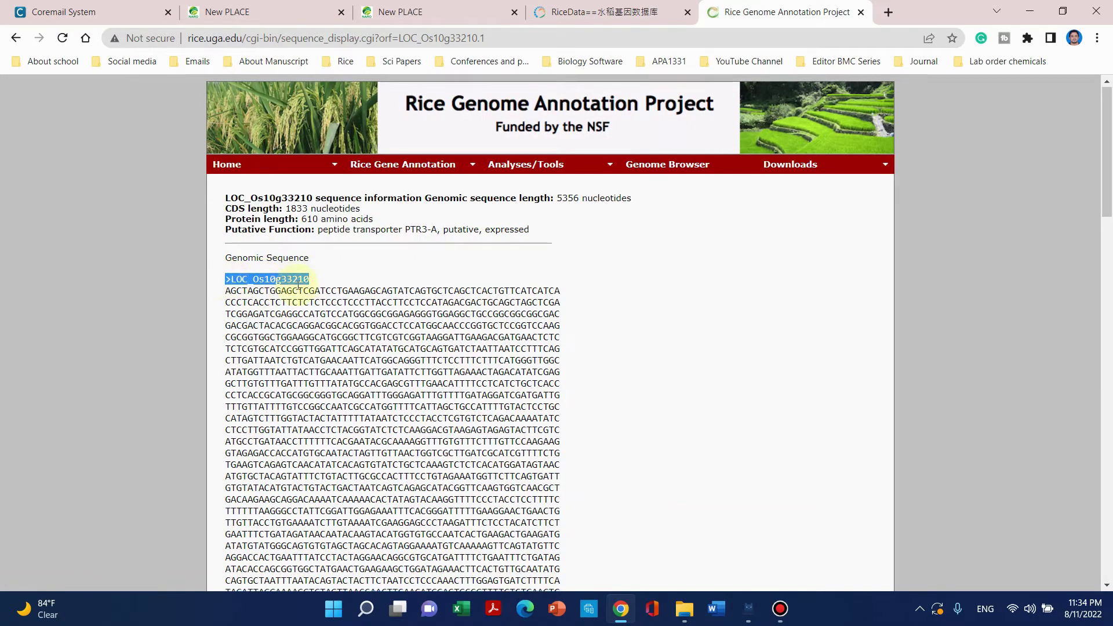
{"action": "left_click", "coordinate": [231, 281]}
{"action": "scroll", "coordinate": [313, 280], "scroll_direction": "down", "scroll_amount": 12}
{"action": "scroll", "coordinate": [326, 288], "scroll_direction": "down", "scroll_amount": 5}
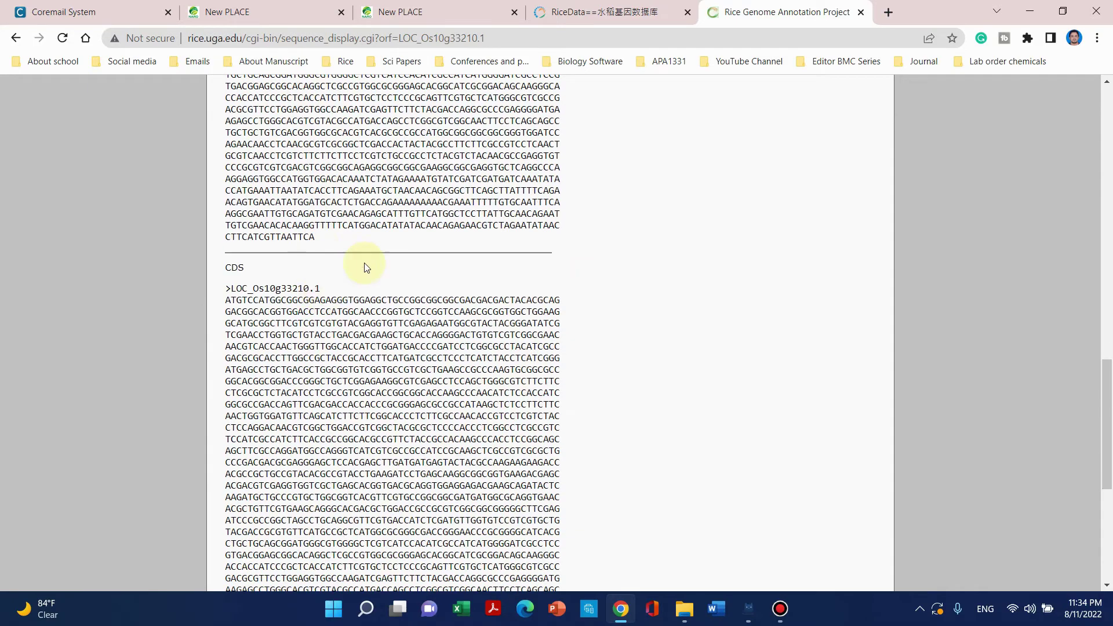
{"action": "scroll", "coordinate": [373, 249], "scroll_direction": "up", "scroll_amount": 15}
{"action": "scroll", "coordinate": [534, 237], "scroll_direction": "up", "scroll_amount": 5}
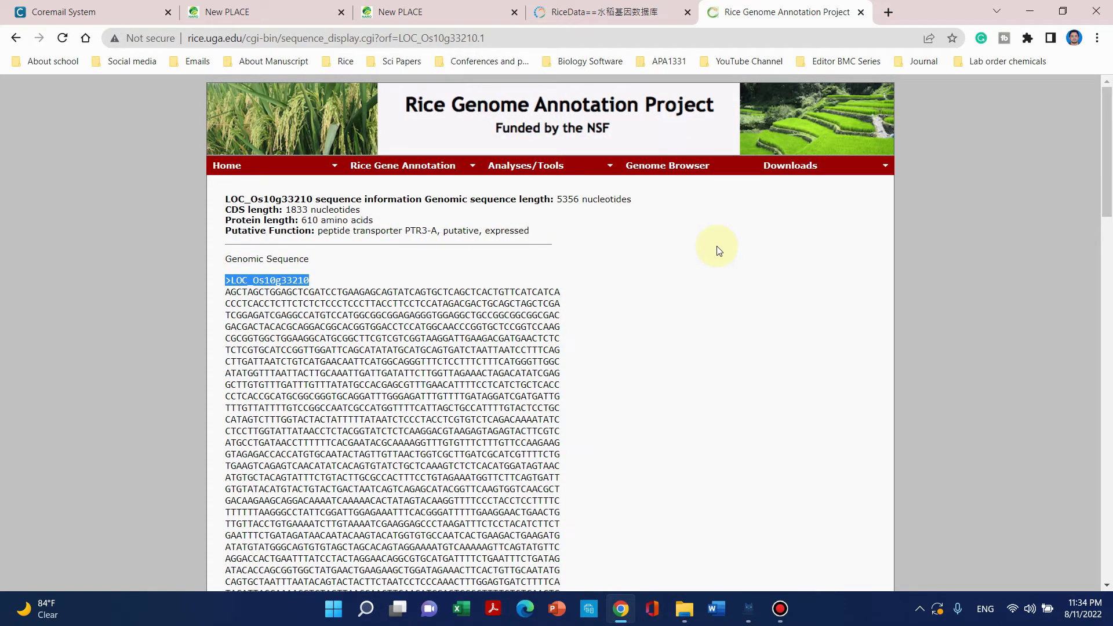
Step: Find 'atg' on the page, highlighting all 118 matches
{"action": "key", "text": "ctrl+f"}
{"action": "left_click", "coordinate": [837, 67]}
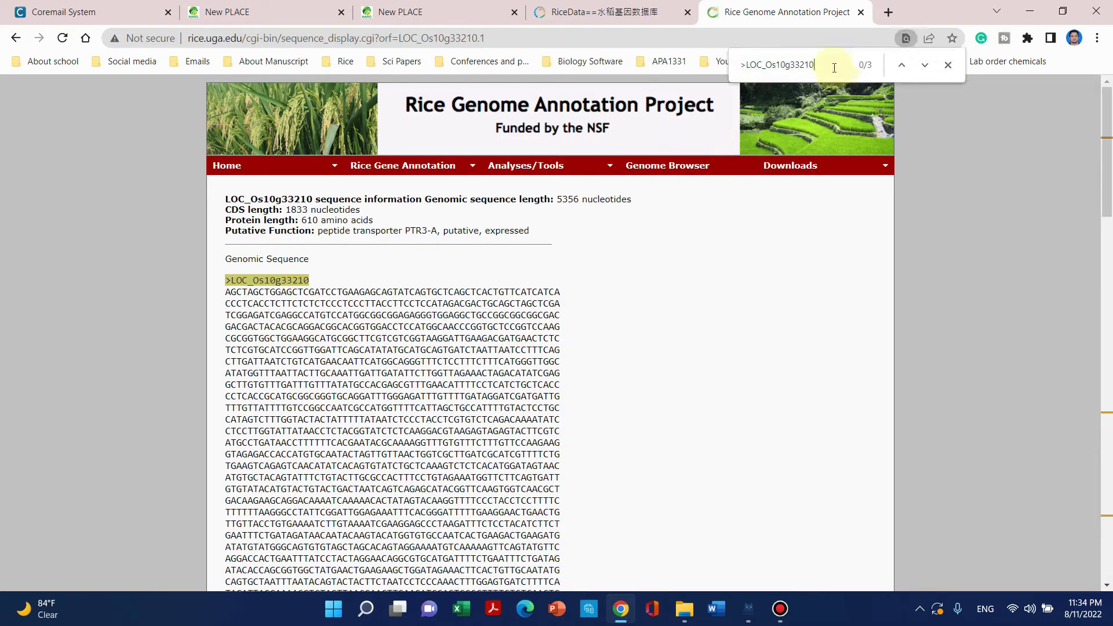
{"action": "key", "text": "ctrl+a"}
{"action": "key", "text": "BackSpace"}
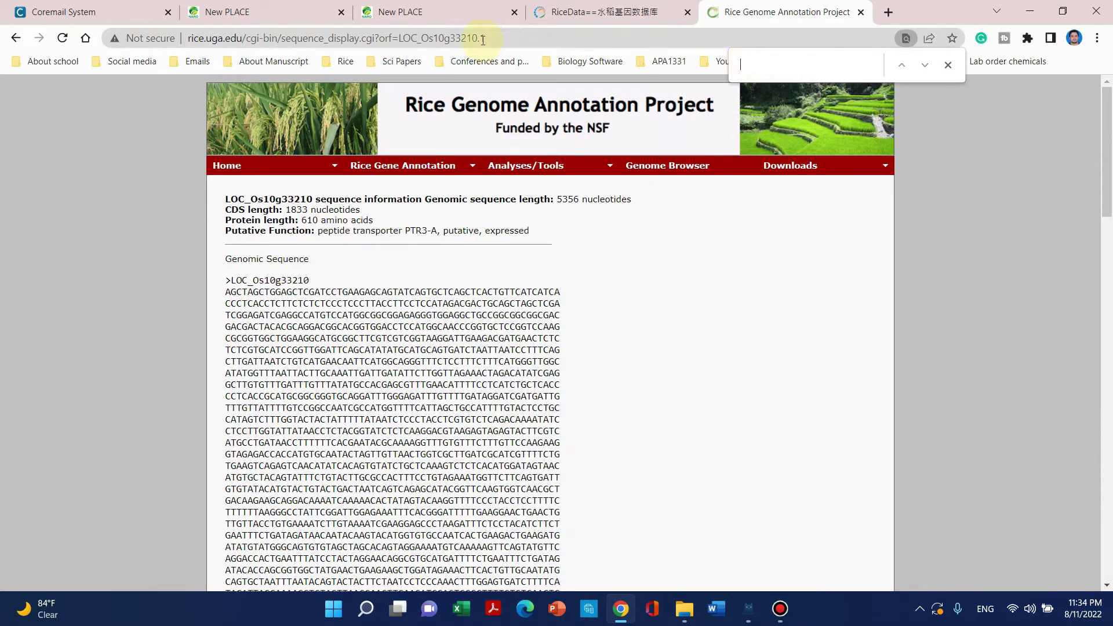
{"action": "type", "text": "atg"}
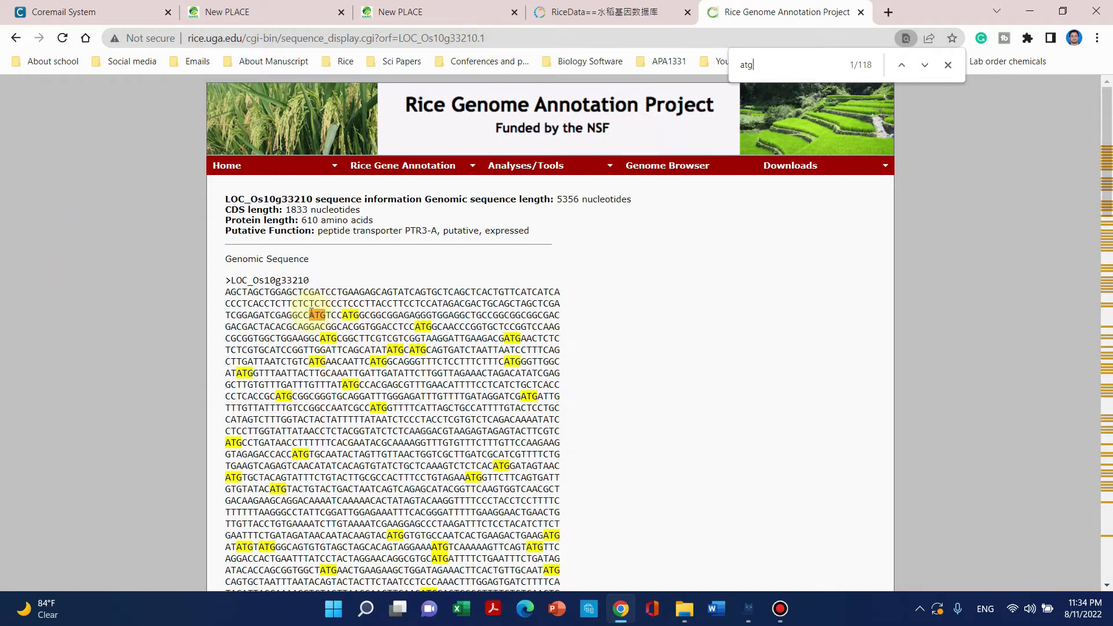
Step: Select and copy the sequence from line 1 up to the first ATG
{"action": "left_click_drag", "start_coordinate": [308, 315], "coordinate": [232, 292]}
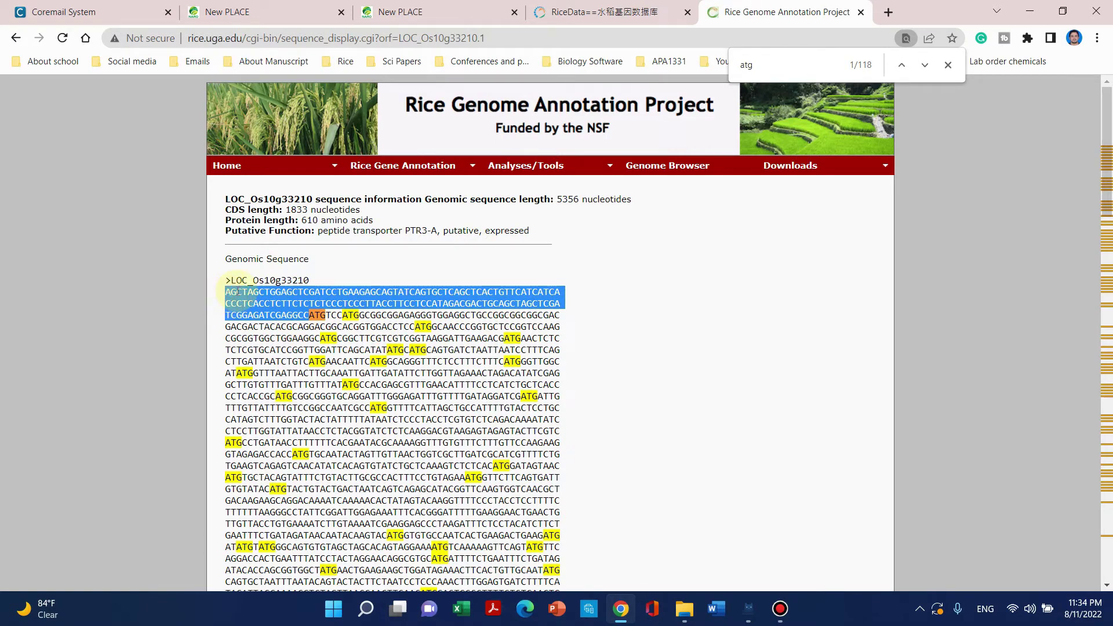
{"action": "right_click", "coordinate": [239, 291]}
{"action": "left_click", "coordinate": [264, 303]}
{"action": "right_click", "coordinate": [240, 292]}
{"action": "left_click", "coordinate": [272, 302]}
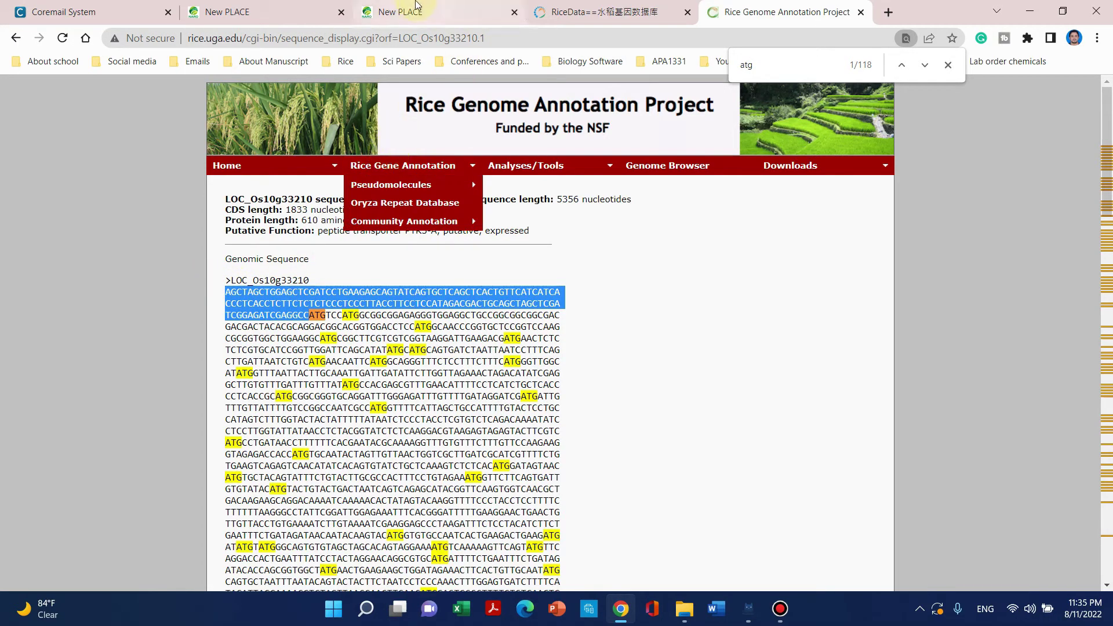
Step: Paste the copied upstream sequence into the New PLACE form and submit the scan
{"action": "left_click", "coordinate": [378, 13]}
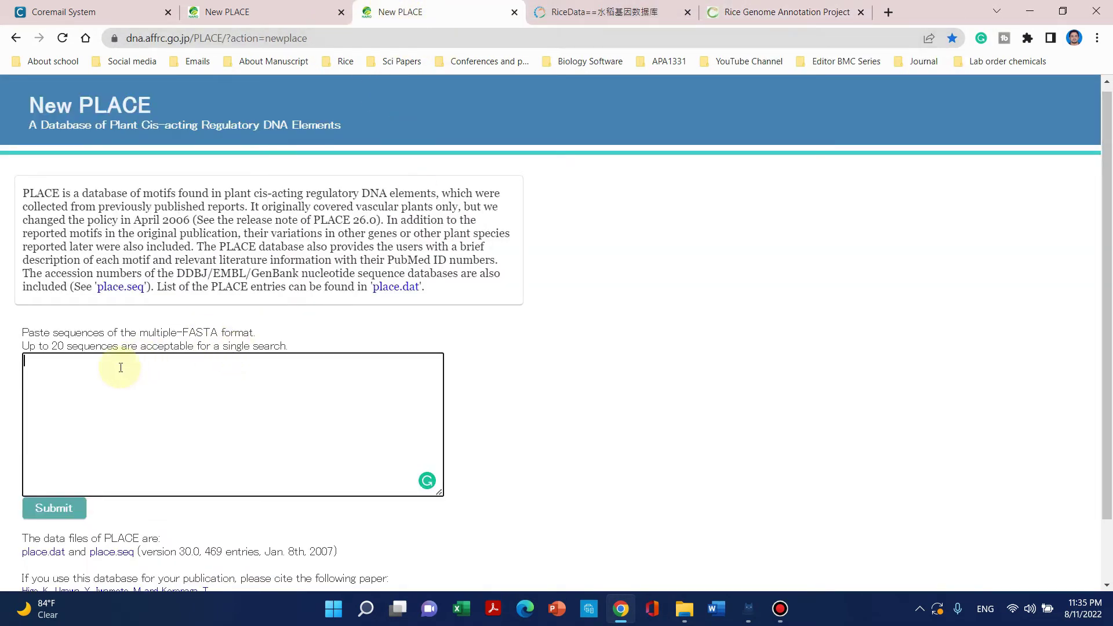
{"action": "key", "text": "ctrl+v"}
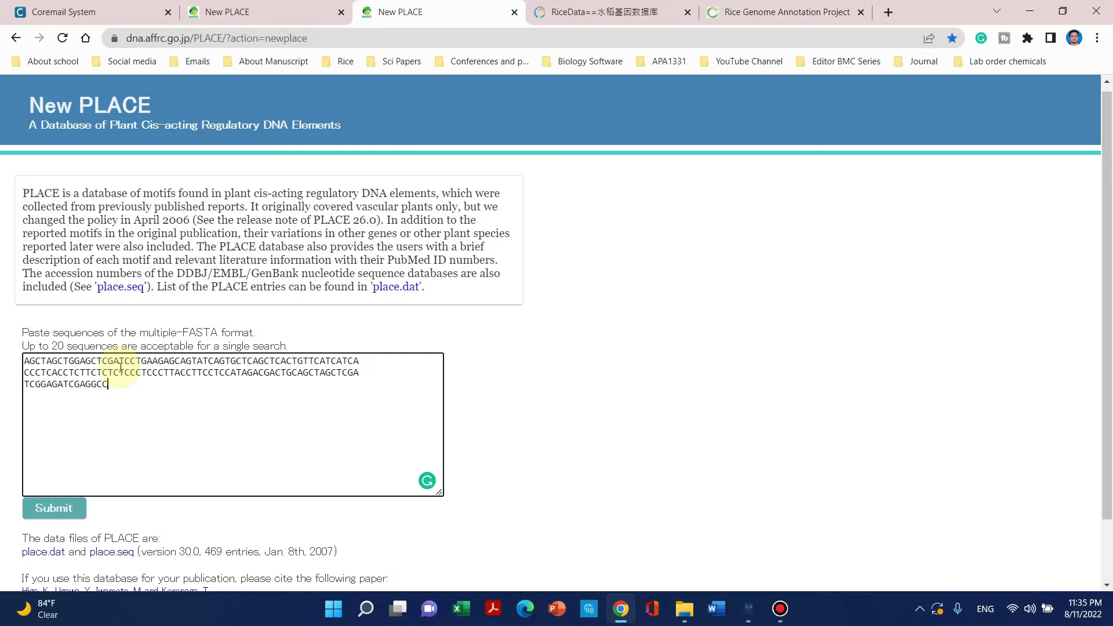
{"action": "scroll", "coordinate": [78, 502], "scroll_direction": "down", "scroll_amount": 1}
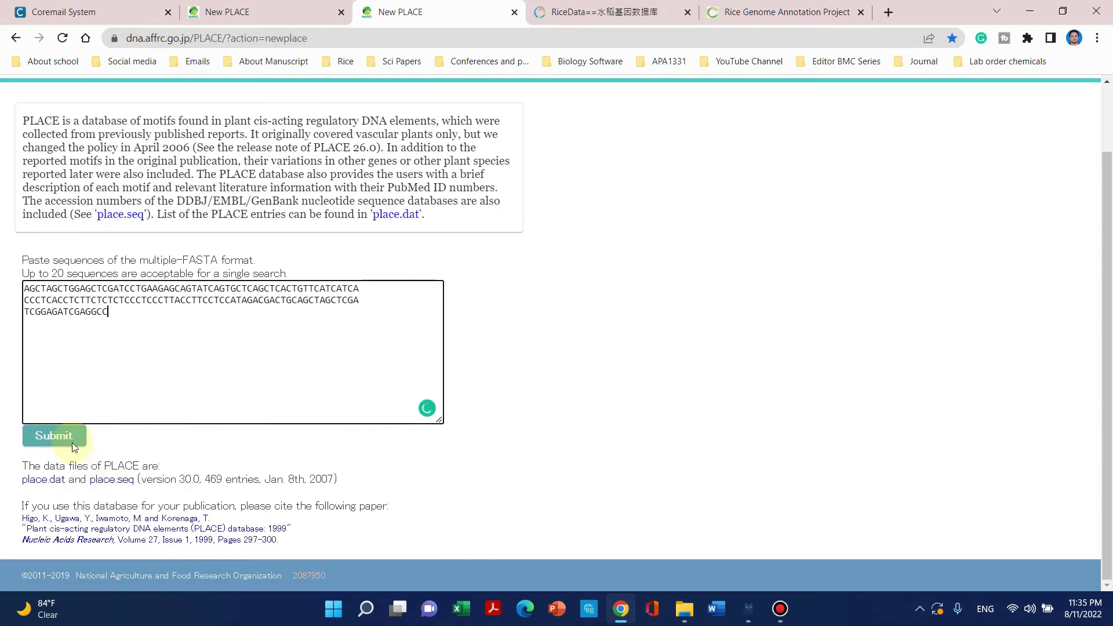
{"action": "left_click", "coordinate": [55, 436]}
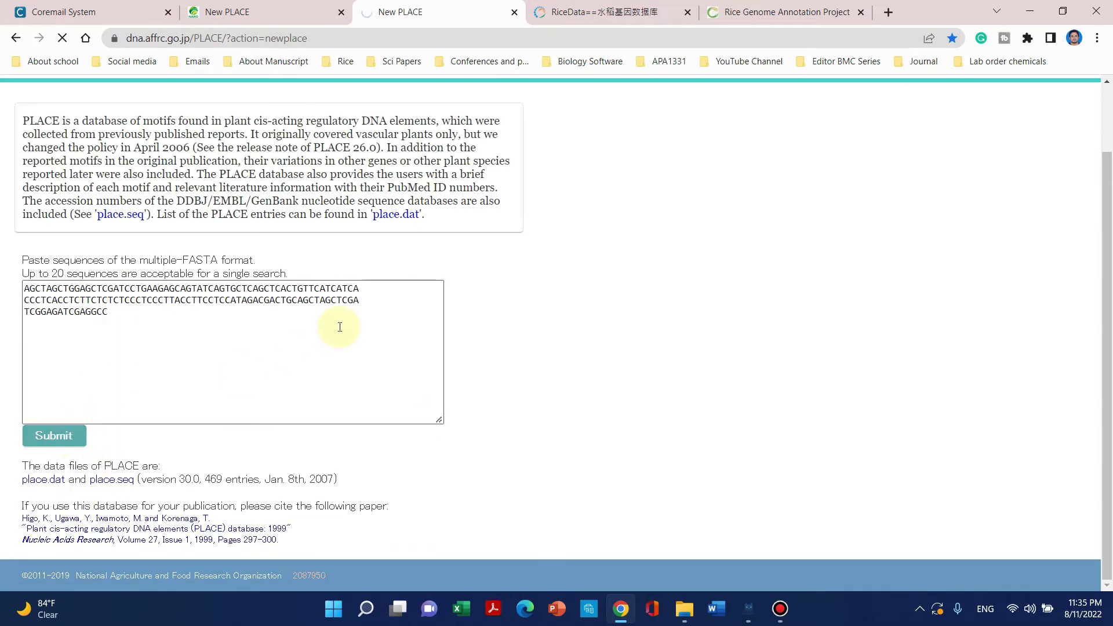
Step: Scroll to the 11-site results table and select the NODCON2GM element name
{"action": "scroll", "coordinate": [354, 261], "scroll_direction": "down", "scroll_amount": 3}
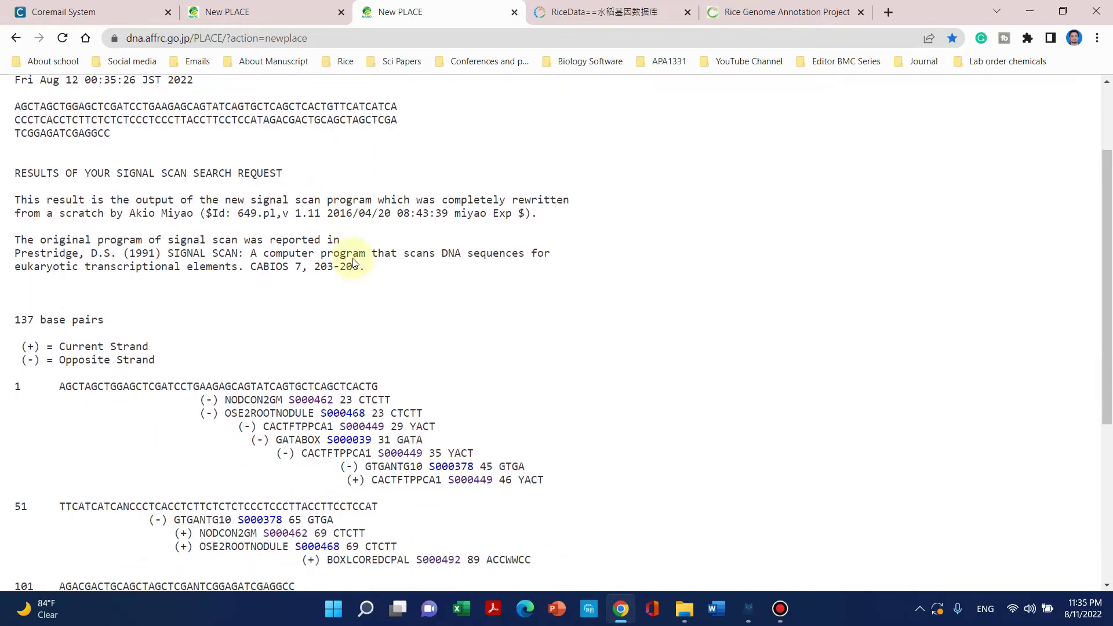
{"action": "scroll", "coordinate": [99, 183], "scroll_direction": "down", "scroll_amount": 3}
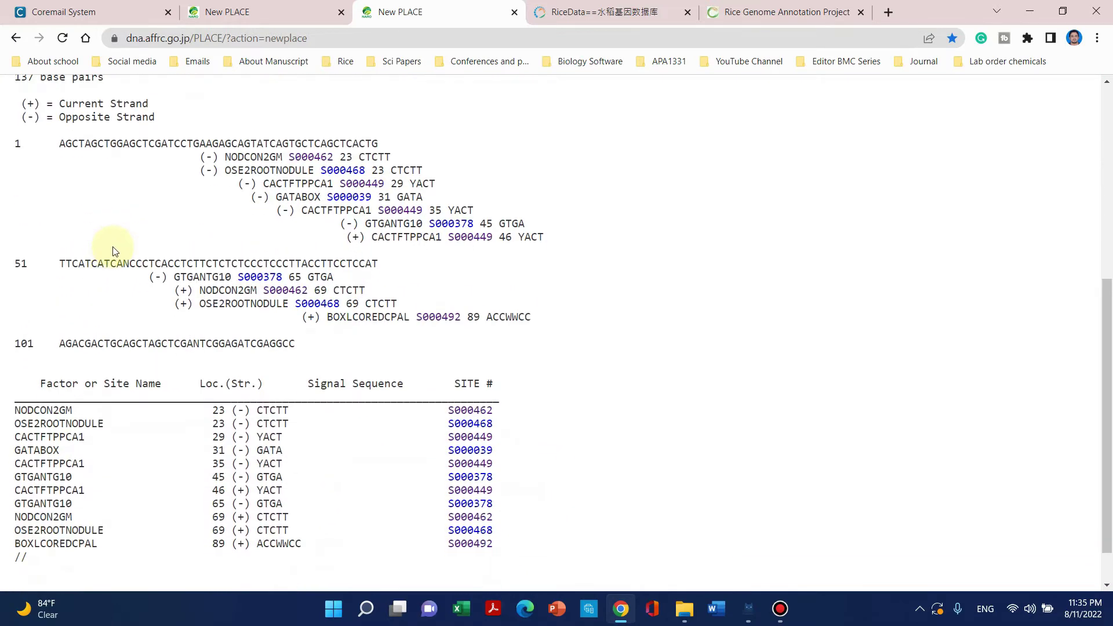
{"action": "scroll", "coordinate": [65, 345], "scroll_direction": "down", "scroll_amount": 1}
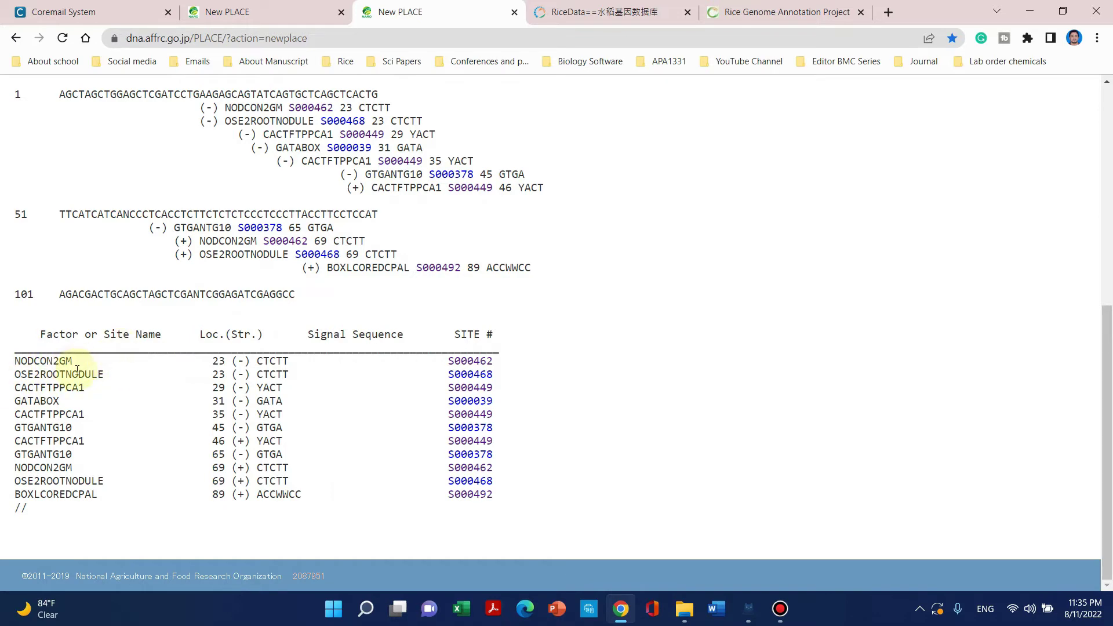
{"action": "scroll", "coordinate": [150, 241], "scroll_direction": "up", "scroll_amount": 6}
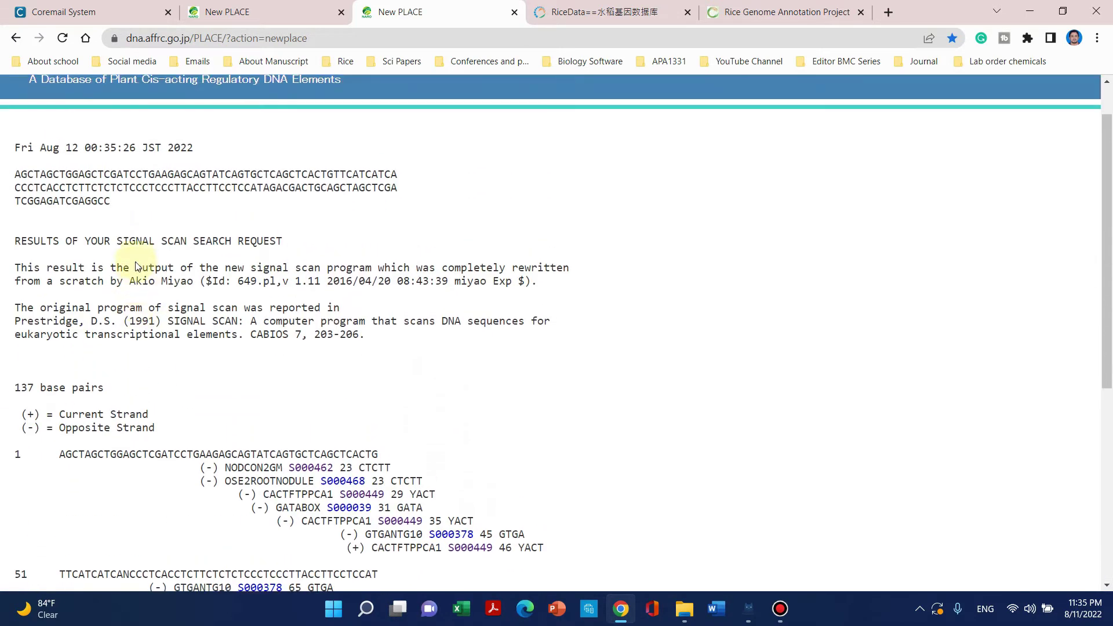
{"action": "scroll", "coordinate": [133, 273], "scroll_direction": "down", "scroll_amount": 6}
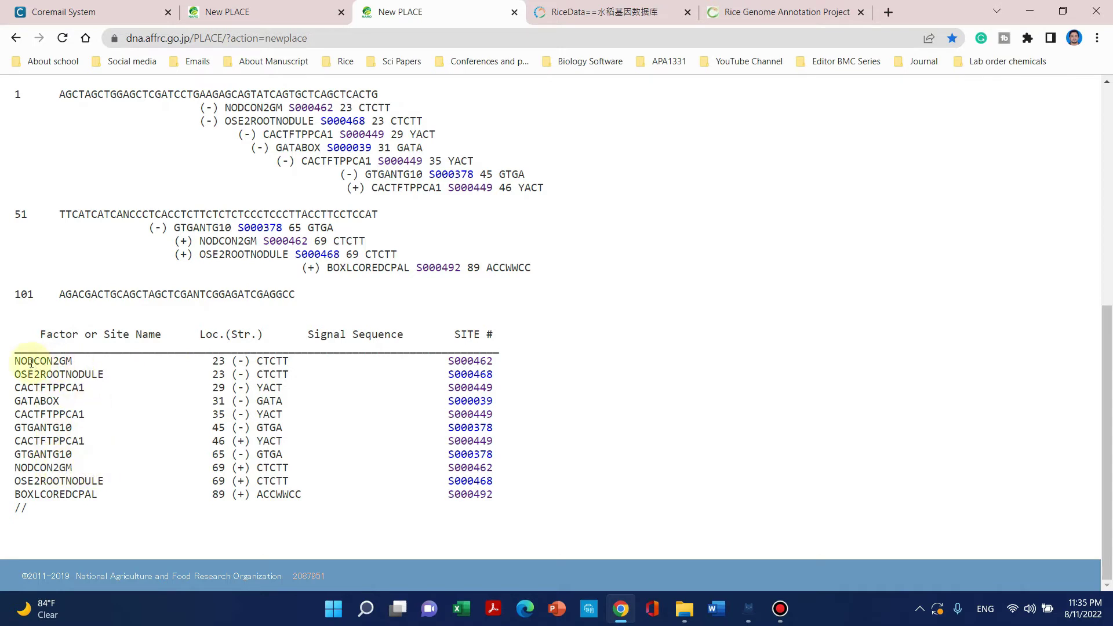
{"action": "mouse_move", "coordinate": [15, 361]}
{"action": "left_mouse_down"}
{"action": "mouse_move", "coordinate": [102, 374]}
{"action": "mouse_move", "coordinate": [14, 375]}
{"action": "left_mouse_up"}
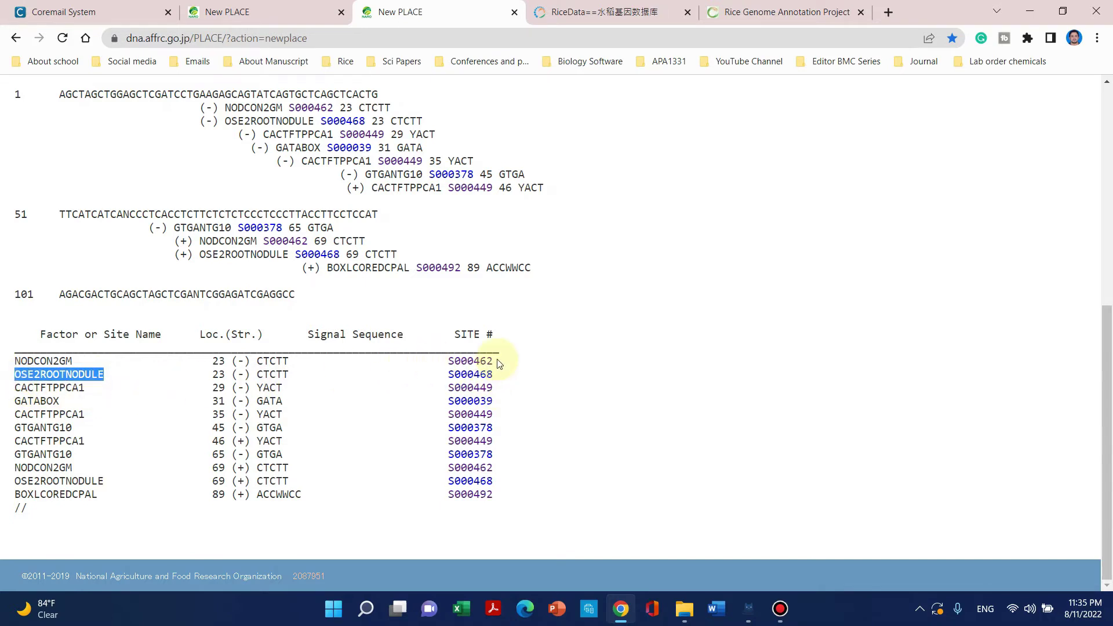
Step: Open the NODCON2GM entry S000462 in a new tab and read its nodulin consensus description
{"action": "right_click", "coordinate": [467, 364]}
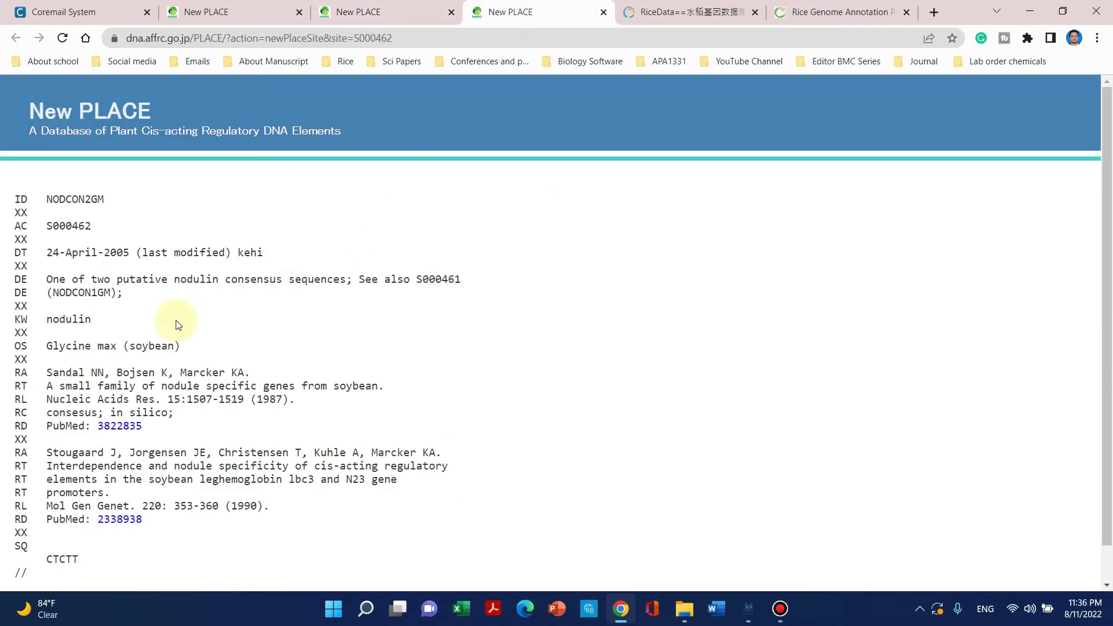
{"action": "scroll", "coordinate": [140, 409], "scroll_direction": "down", "scroll_amount": 1}
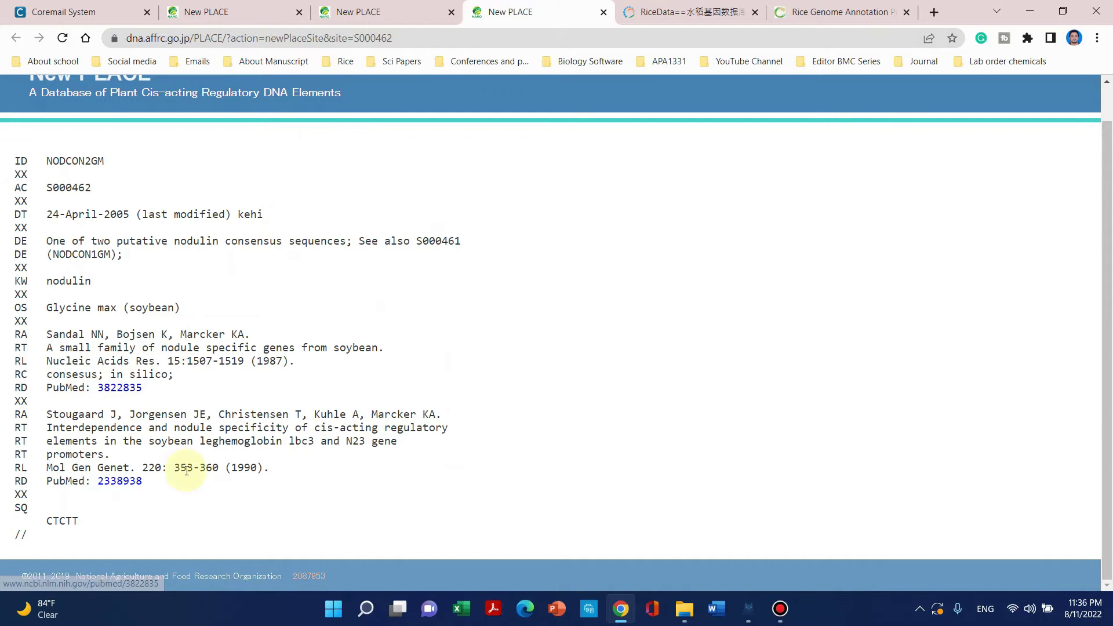
{"action": "left_click_drag", "start_coordinate": [145, 481], "coordinate": [123, 481]}
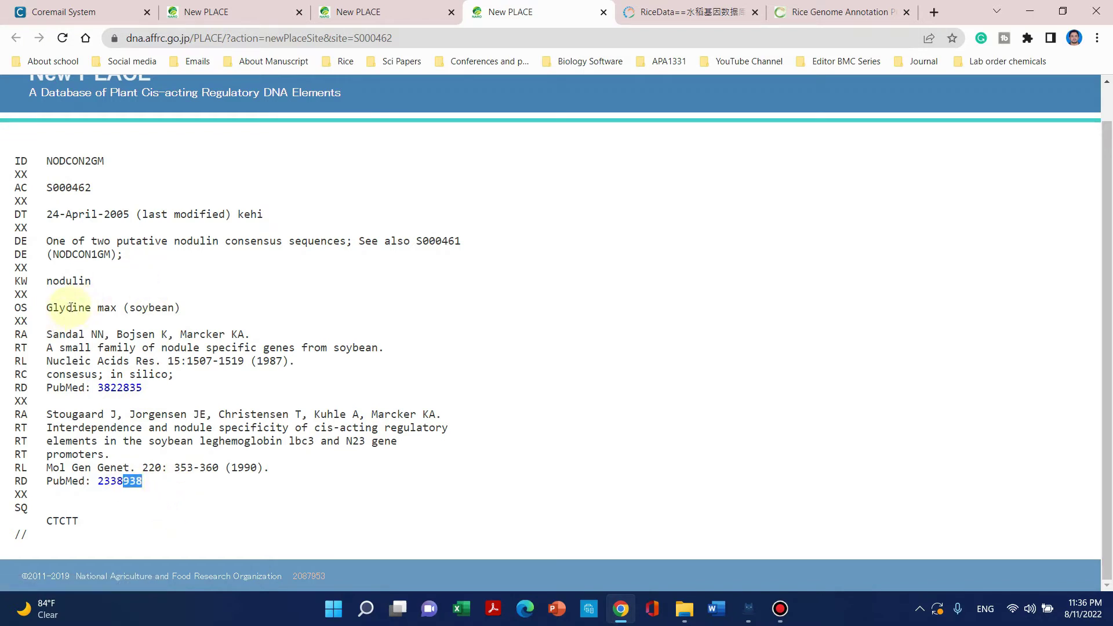
{"action": "left_click_drag", "start_coordinate": [92, 281], "coordinate": [87, 281]}
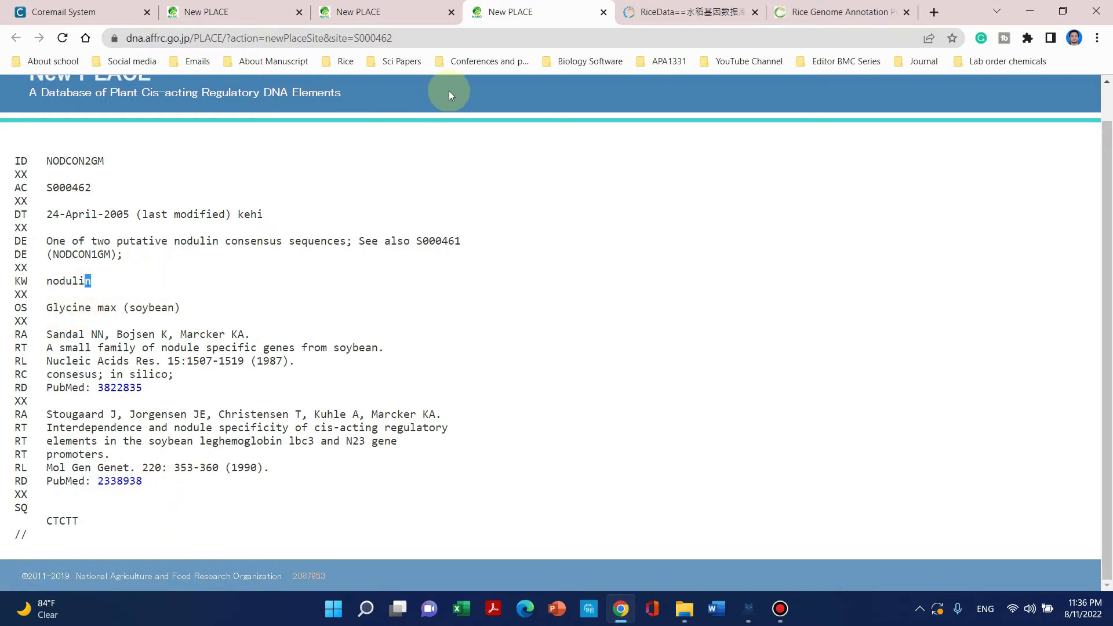
Step: Return to the scan results, clear the selection, and start a new browser tab
{"action": "left_click", "coordinate": [361, 7]}
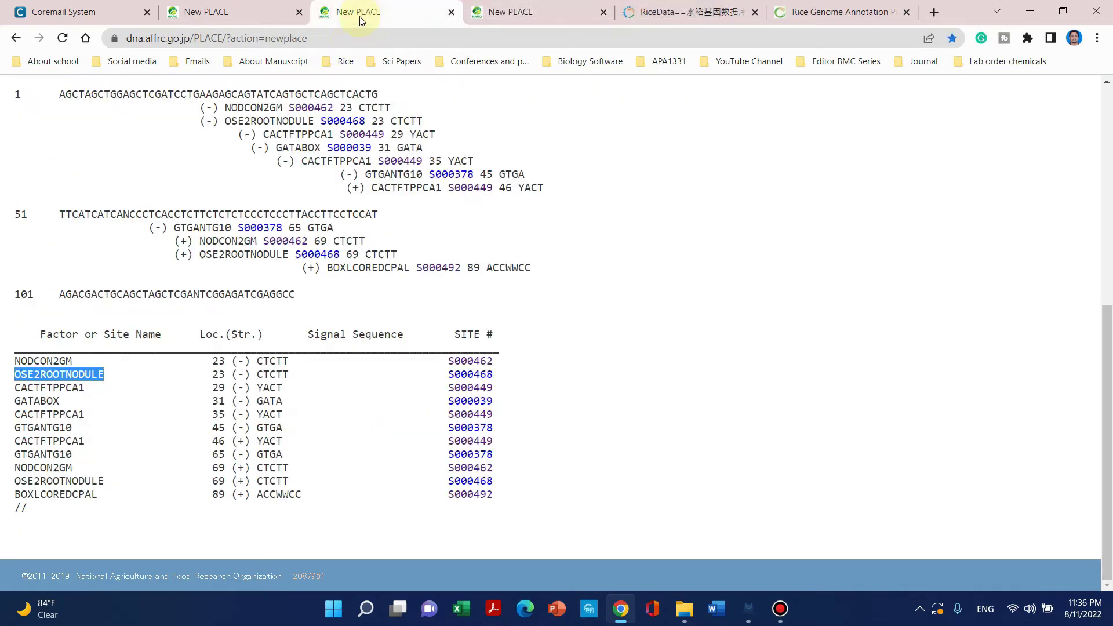
{"action": "left_click", "coordinate": [133, 512]}
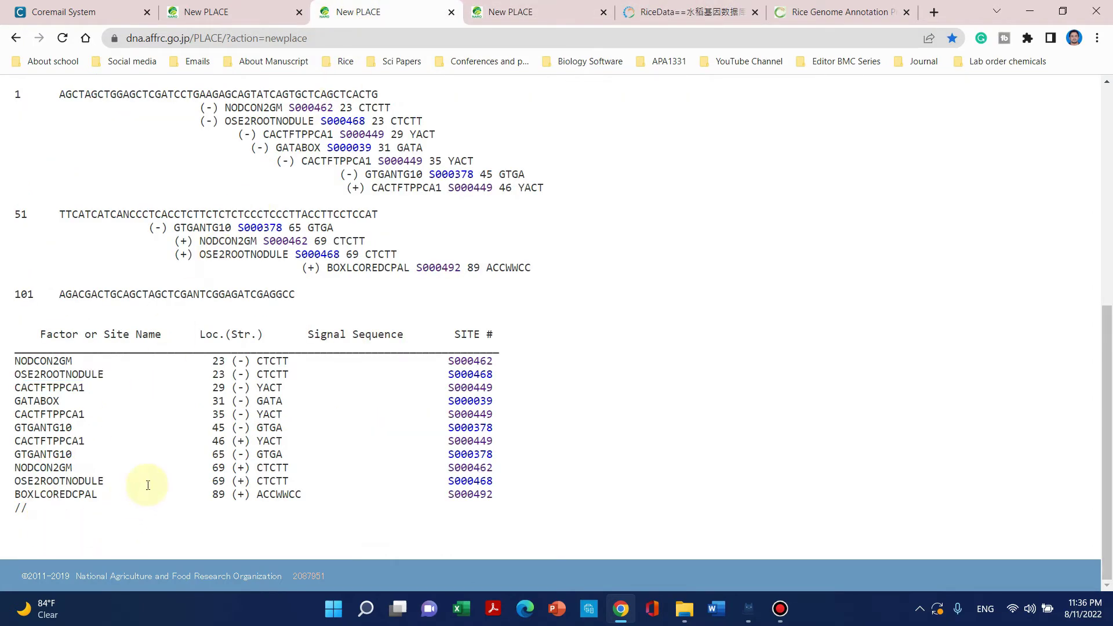
{"action": "left_click", "coordinate": [927, 18]}
{"action": "type", "text": "g"}
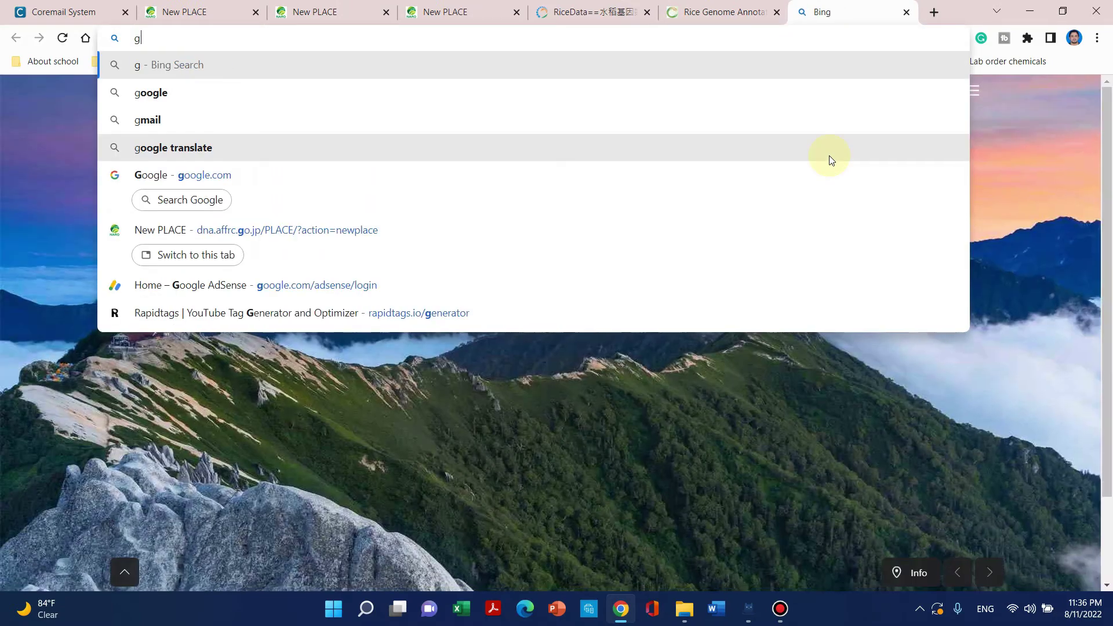
{"action": "type", "text": "og"}
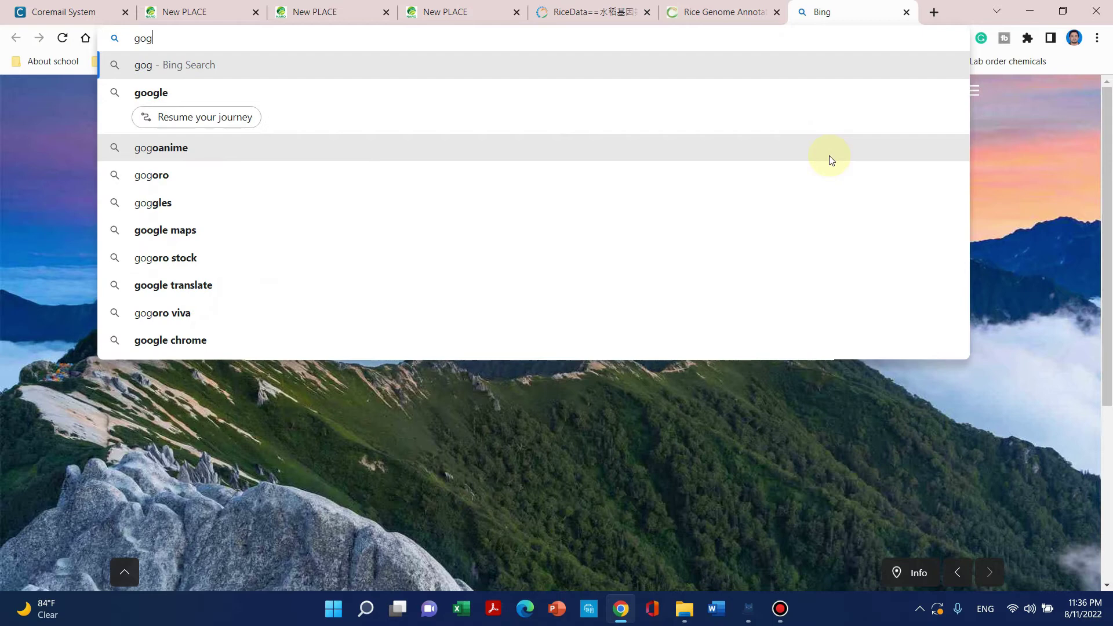
Step: Go to google.com, open Google Scholar from the suggestions, then return to the NODCON2GM entry
{"action": "key", "text": "BackSpace"}
{"action": "type", "text": "og"}
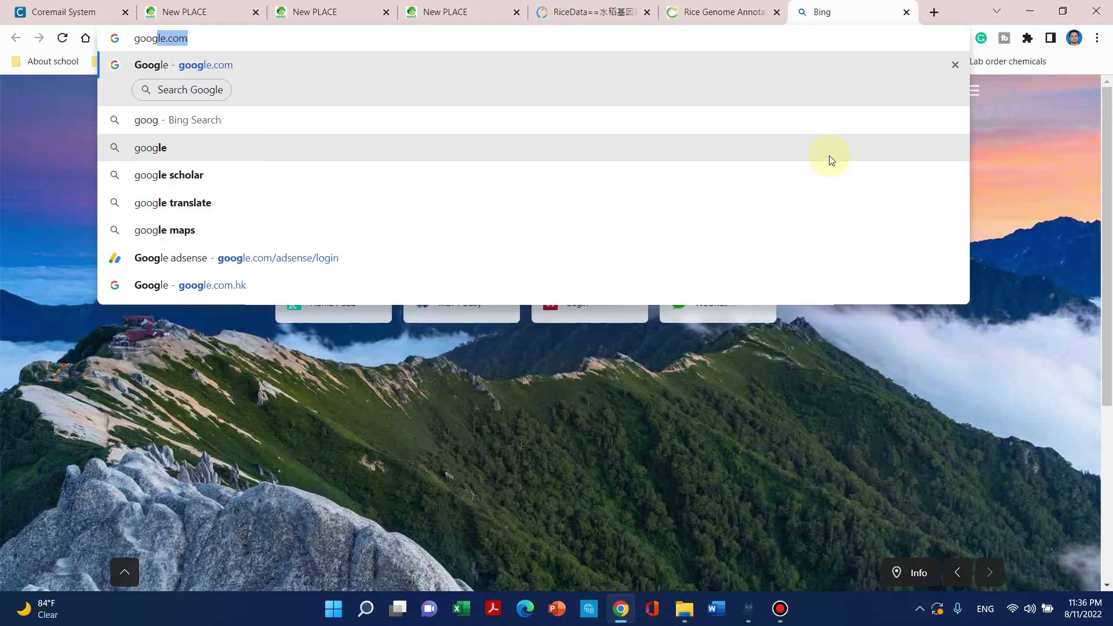
{"action": "key", "text": "Return"}
{"action": "type", "text": "go"}
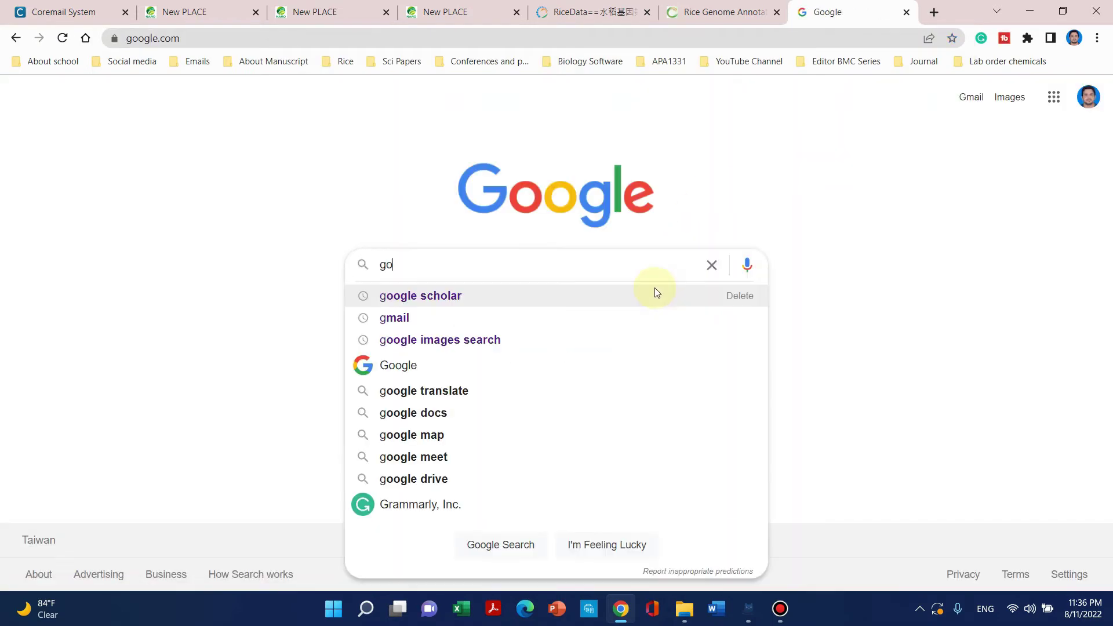
{"action": "type", "text": "o"}
{"action": "left_click", "coordinate": [534, 294]}
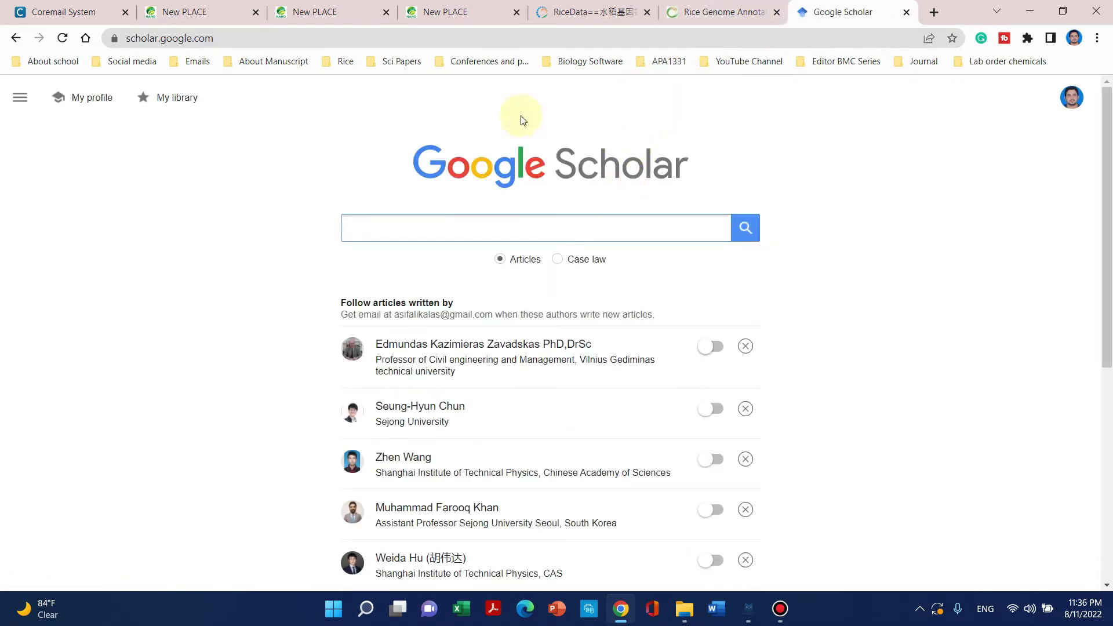
{"action": "left_click", "coordinate": [458, 12]}
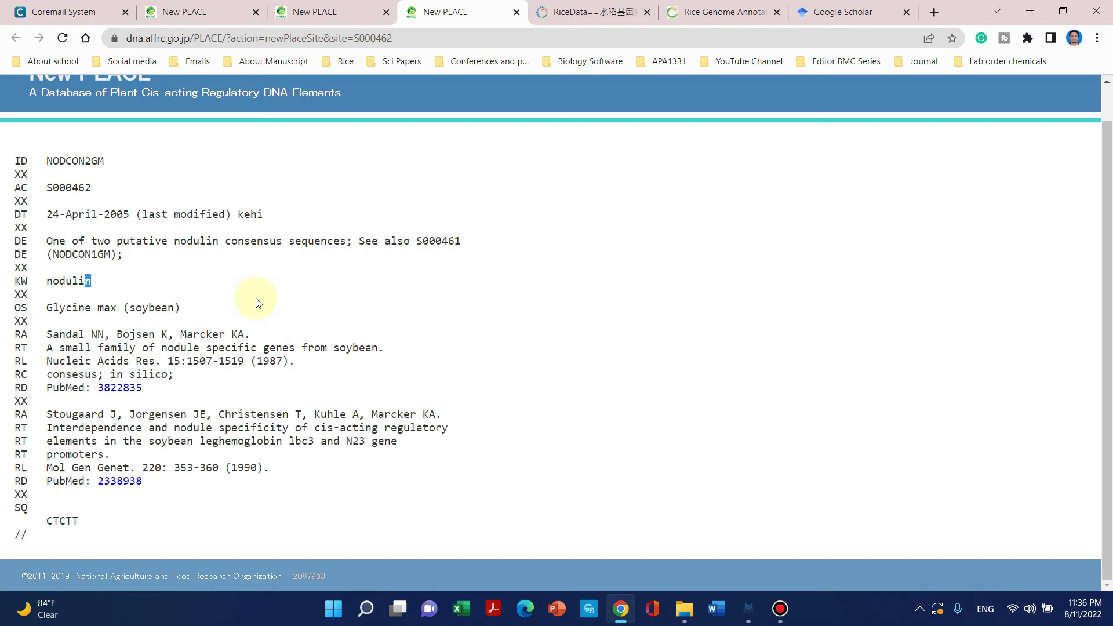
Step: Copy NODCON2GM from the scan results and search Google Scholar for it (about 118 results)
{"action": "left_click", "coordinate": [319, 10]}
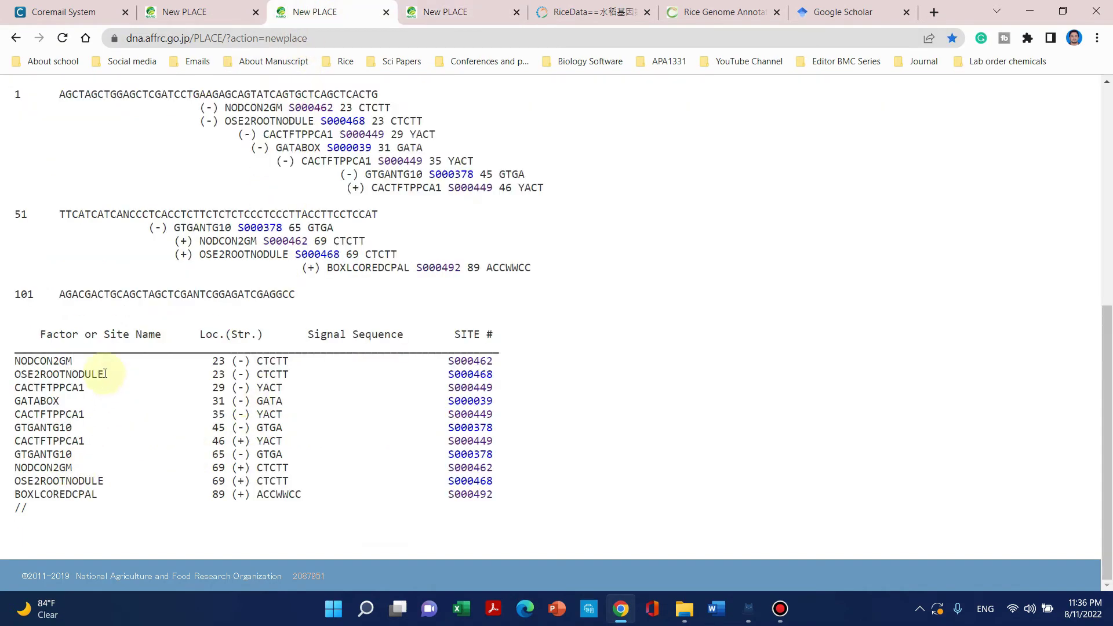
{"action": "left_click_drag", "start_coordinate": [73, 360], "coordinate": [17, 361]}
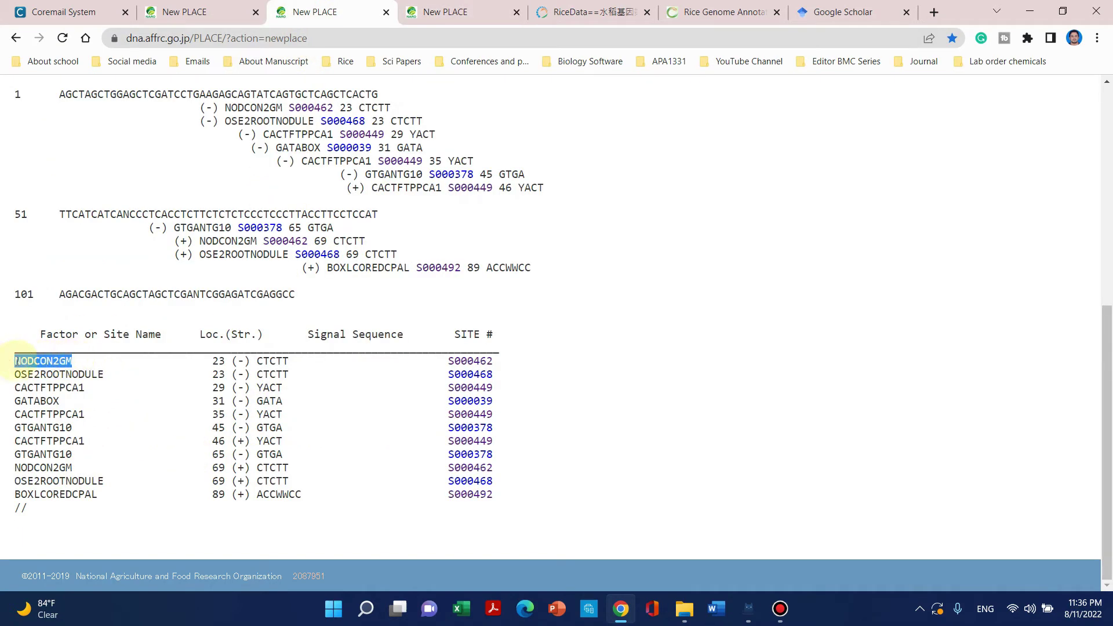
{"action": "right_click", "coordinate": [34, 362]}
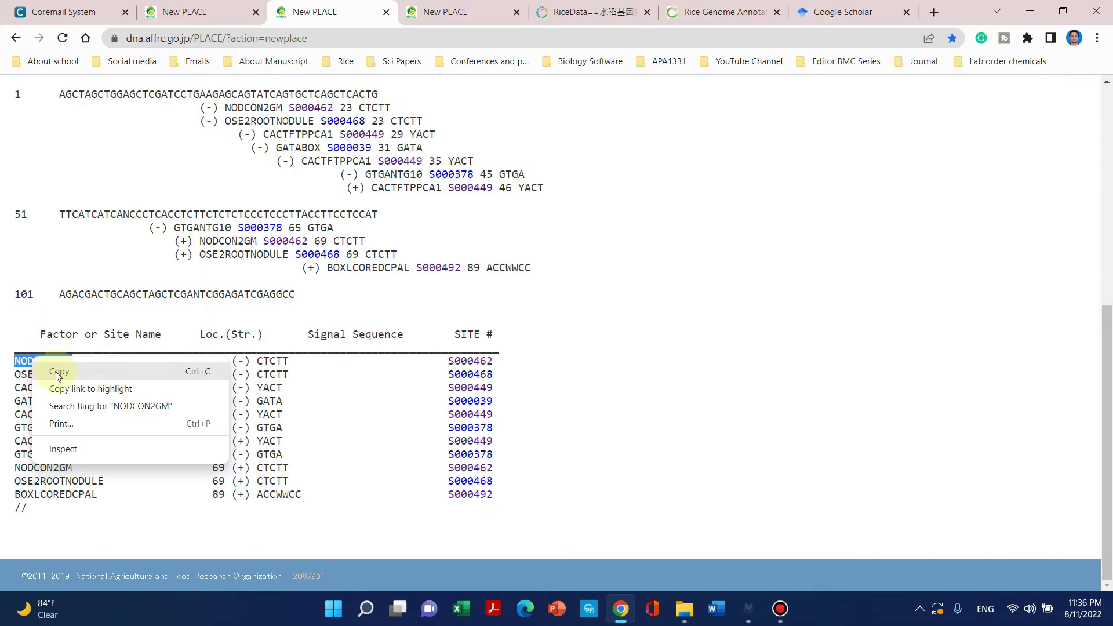
{"action": "left_click", "coordinate": [58, 372]}
{"action": "left_click", "coordinate": [841, 12]}
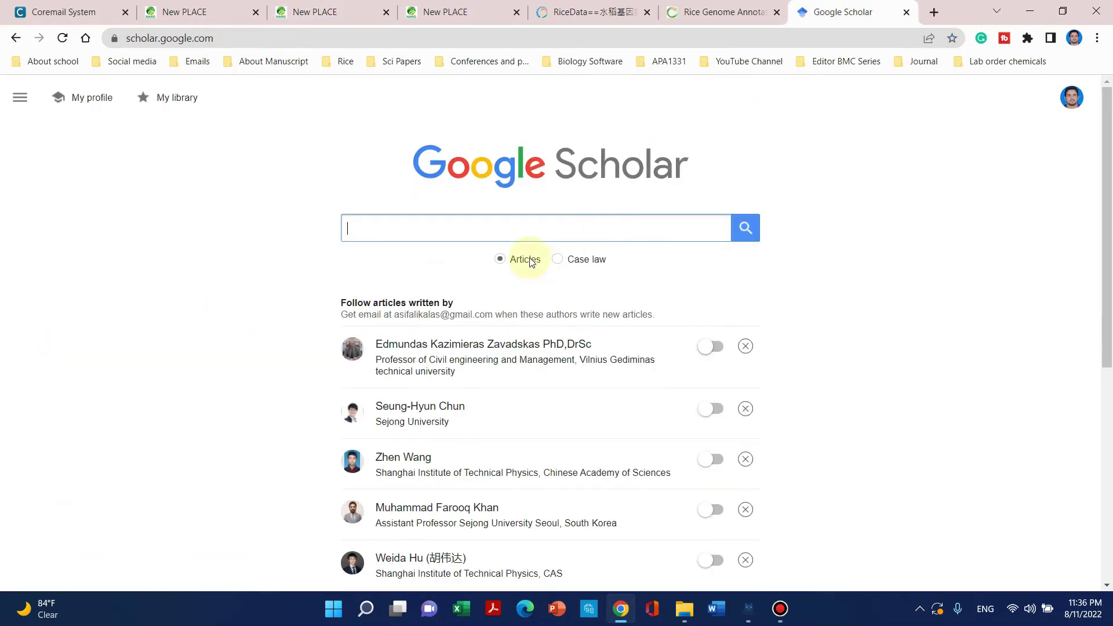
{"action": "key", "text": "ctrl+v"}
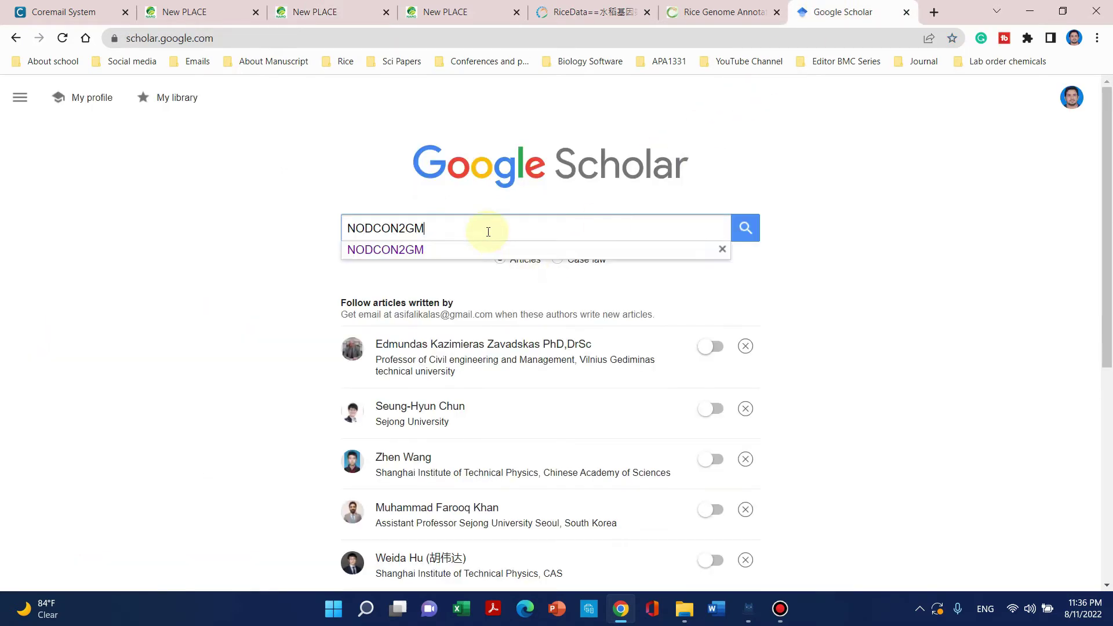
{"action": "left_click", "coordinate": [744, 232]}
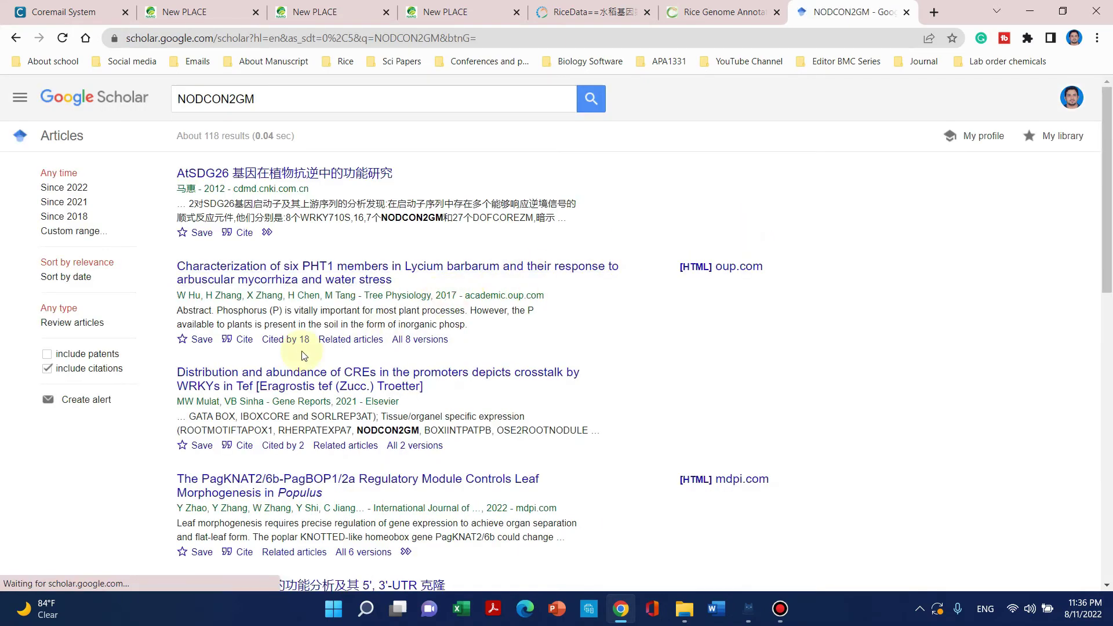
{"action": "scroll", "coordinate": [272, 249], "scroll_direction": "down", "scroll_amount": 1}
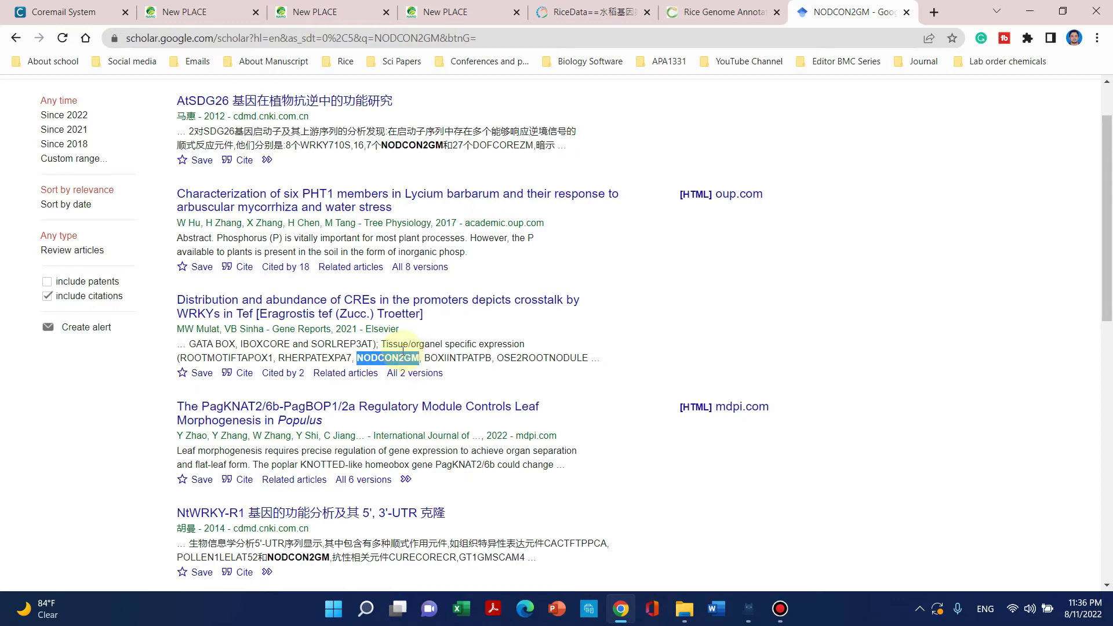
{"action": "scroll", "coordinate": [403, 351], "scroll_direction": "up", "scroll_amount": 1}
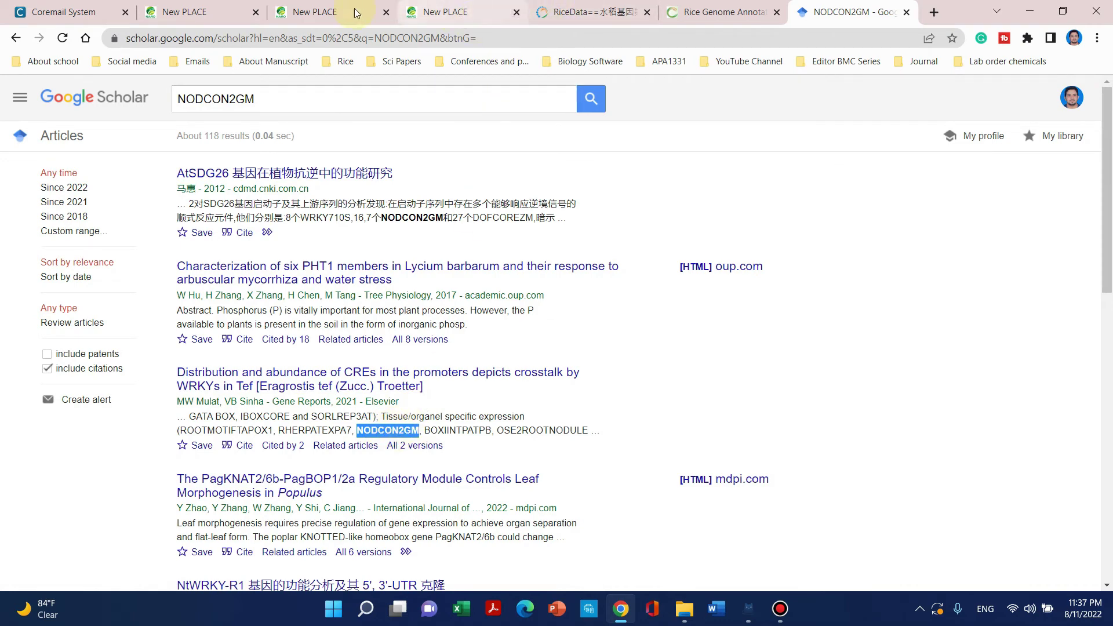
Step: Copy OSE2ROOTNODULE from the results table and search Scholar for it in place of NODCON2GM
{"action": "left_click", "coordinate": [326, 7]}
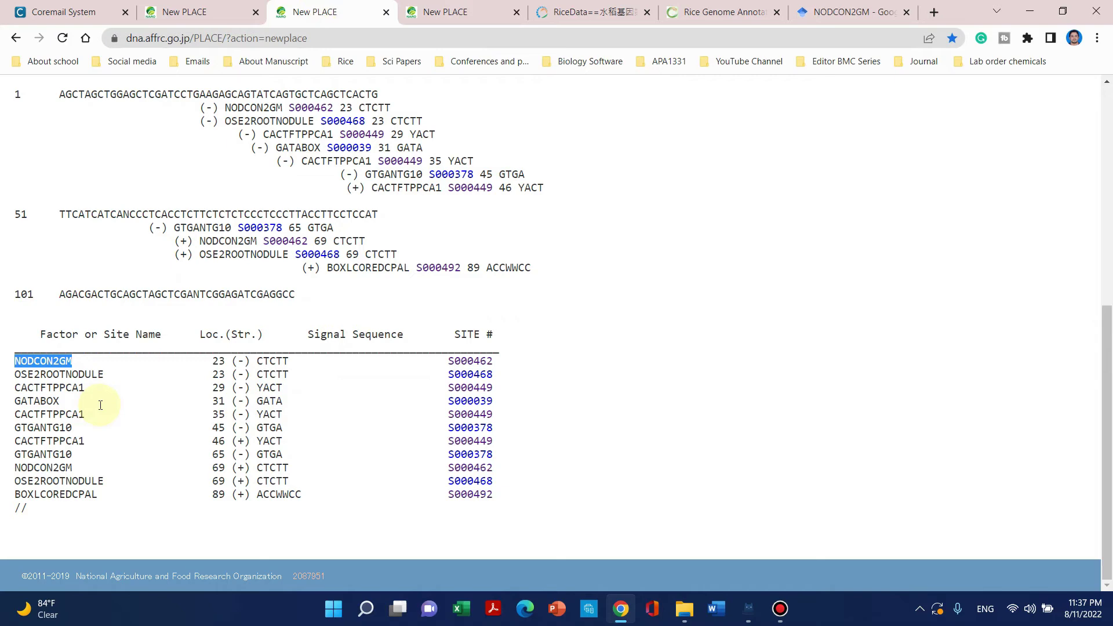
{"action": "left_click", "coordinate": [98, 378]}
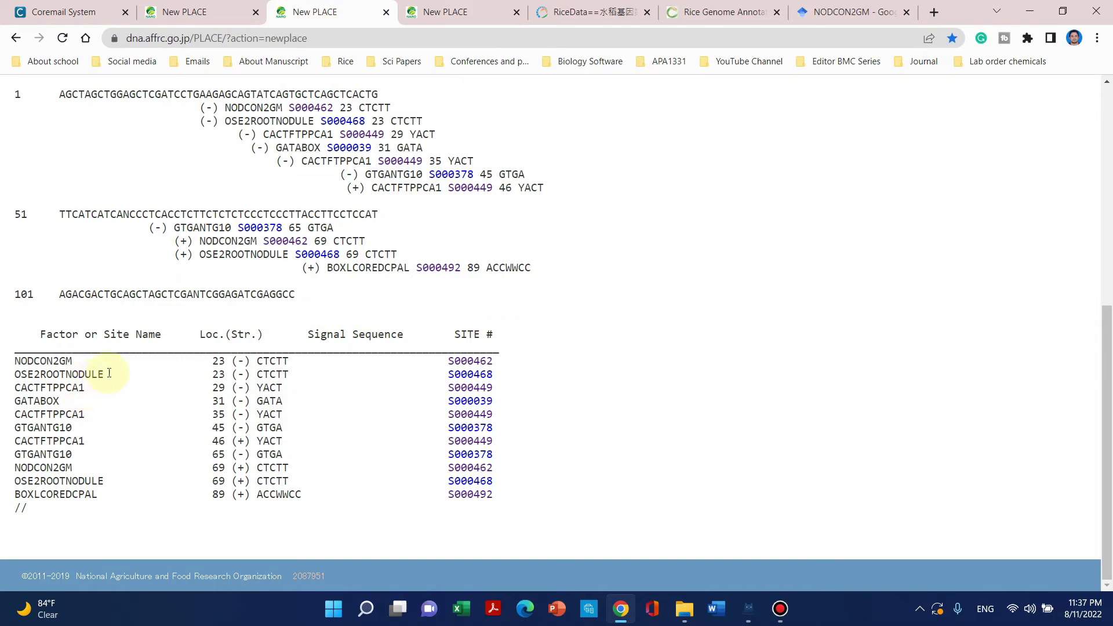
{"action": "left_click_drag", "start_coordinate": [109, 373], "coordinate": [17, 376]}
{"action": "right_click", "coordinate": [48, 375]}
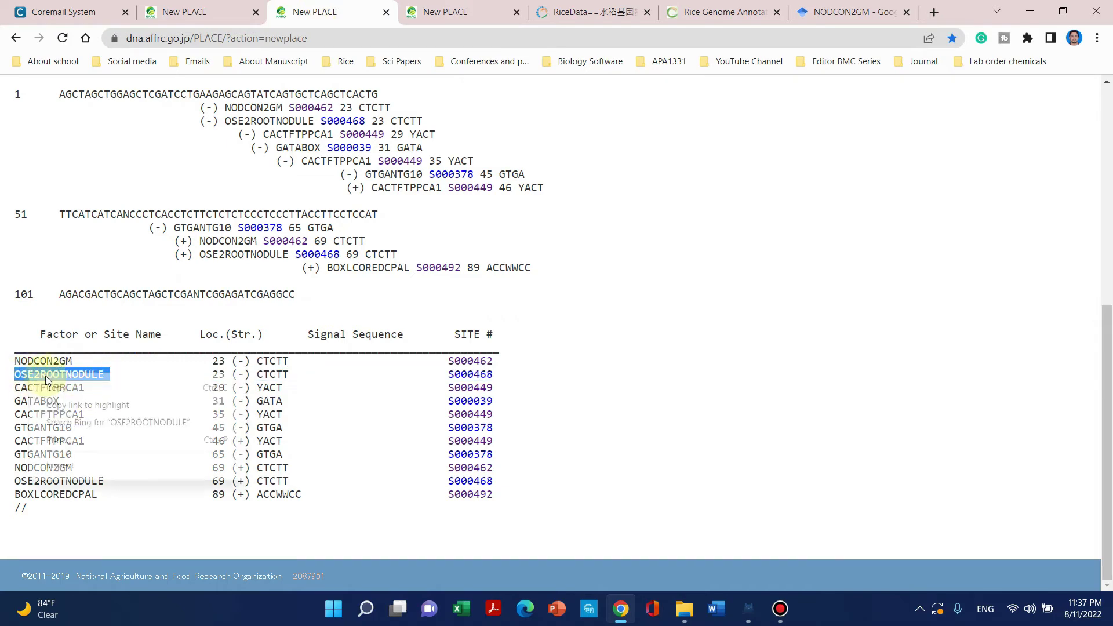
{"action": "left_click", "coordinate": [65, 385]}
{"action": "left_click", "coordinate": [847, 13]}
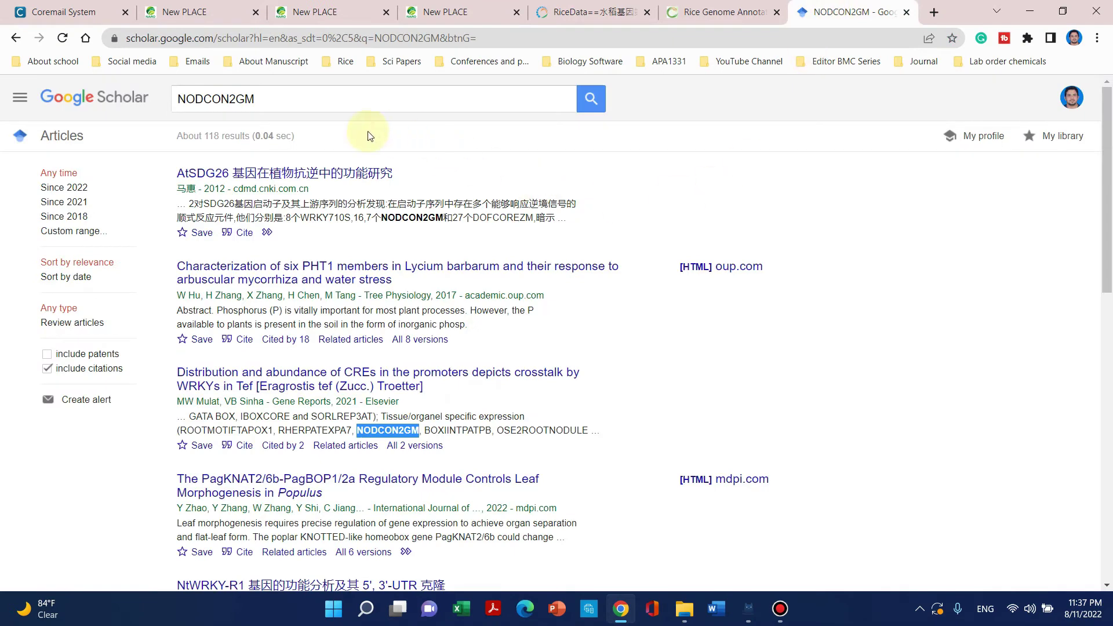
{"action": "left_click_drag", "start_coordinate": [280, 99], "coordinate": [123, 100]}
{"action": "key", "text": "ctrl+v"}
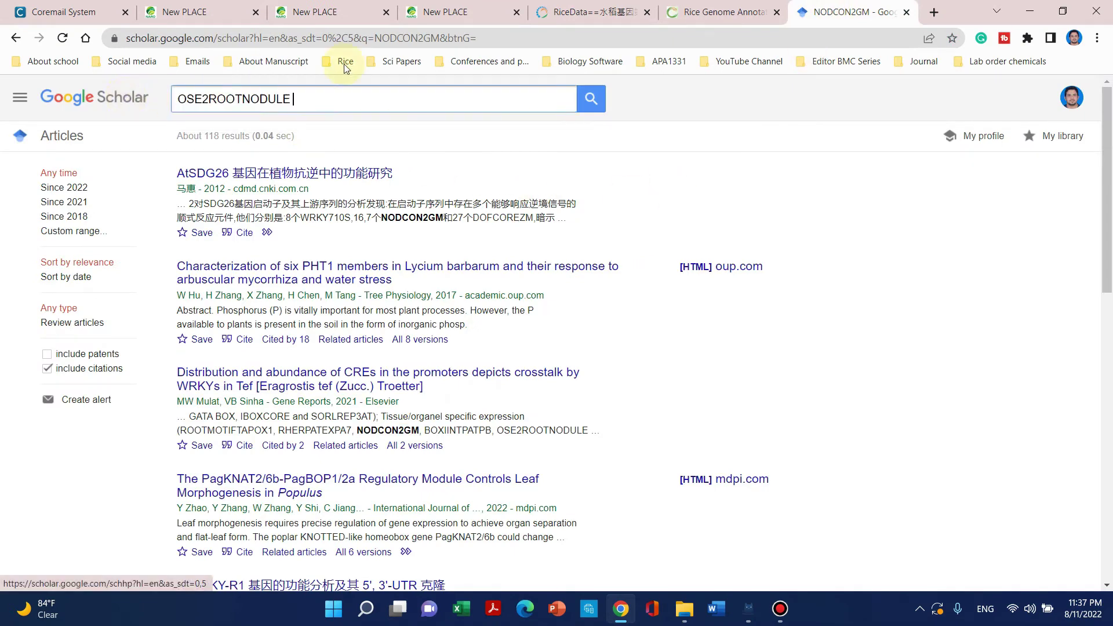
{"action": "left_click", "coordinate": [595, 101]}
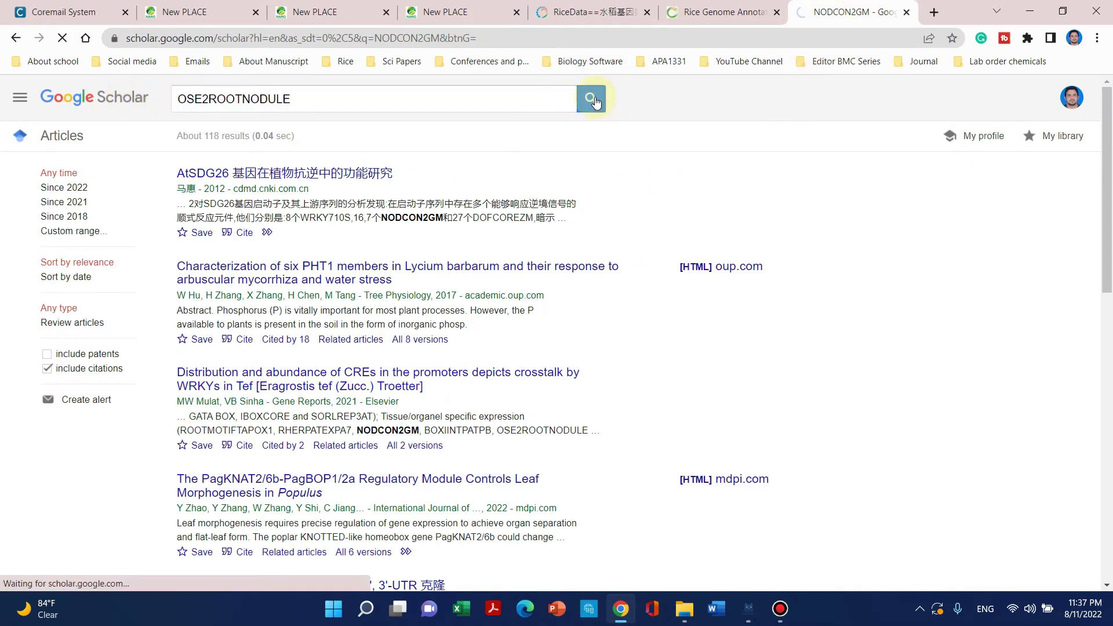
{"action": "scroll", "coordinate": [352, 384], "scroll_direction": "down", "scroll_amount": 1}
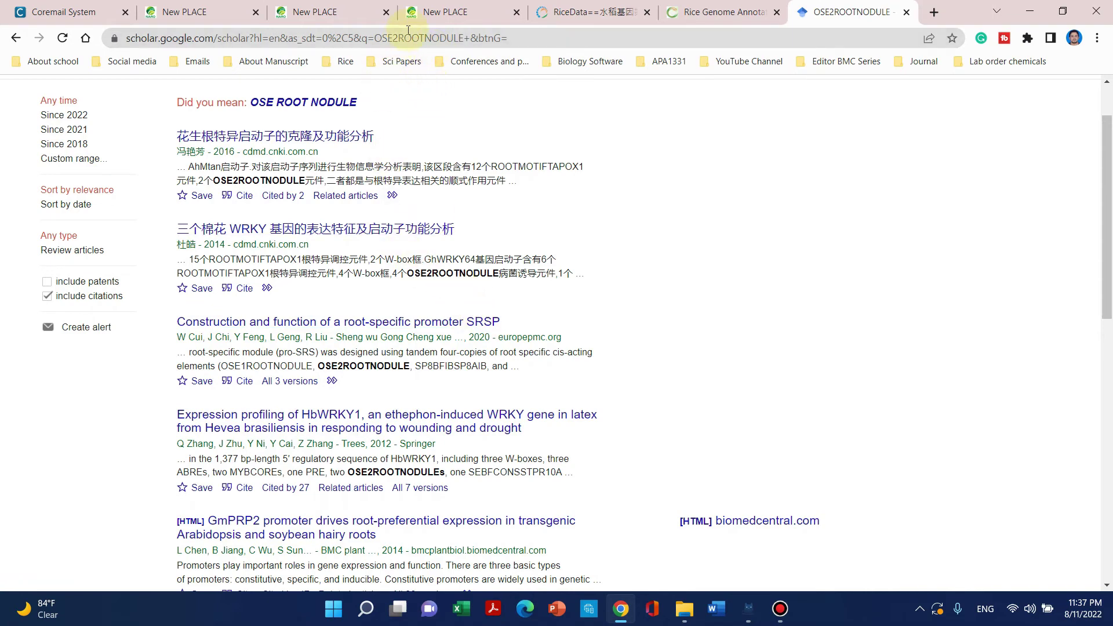
Step: Copy the CACTFTPPCA1 element name from the PLACE scan results table
{"action": "left_click", "coordinate": [439, 8]}
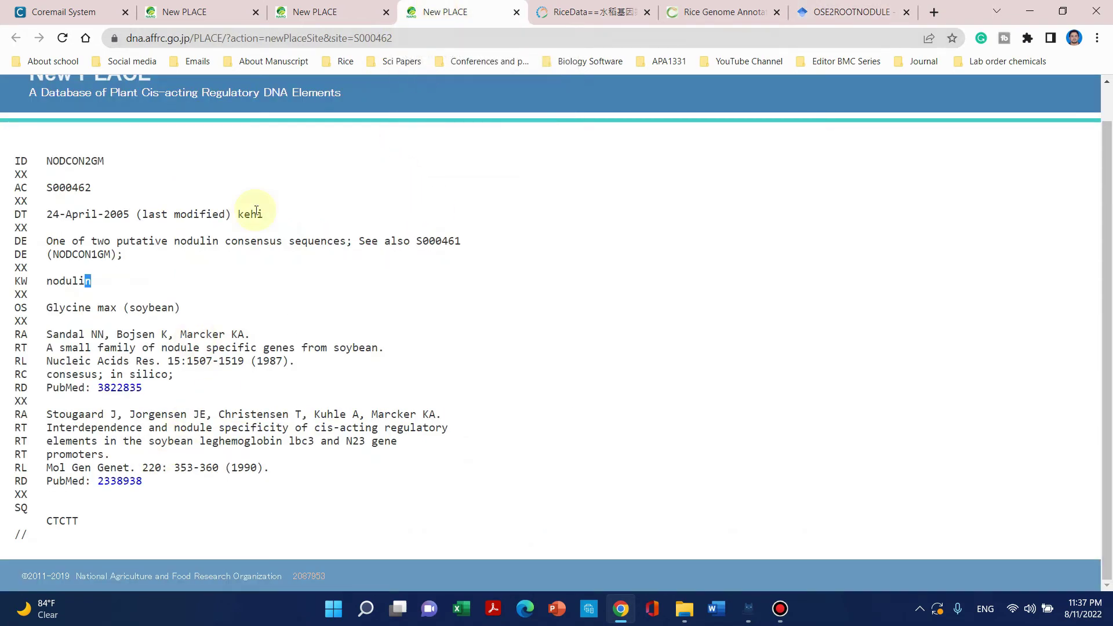
{"action": "left_click", "coordinate": [350, 7]}
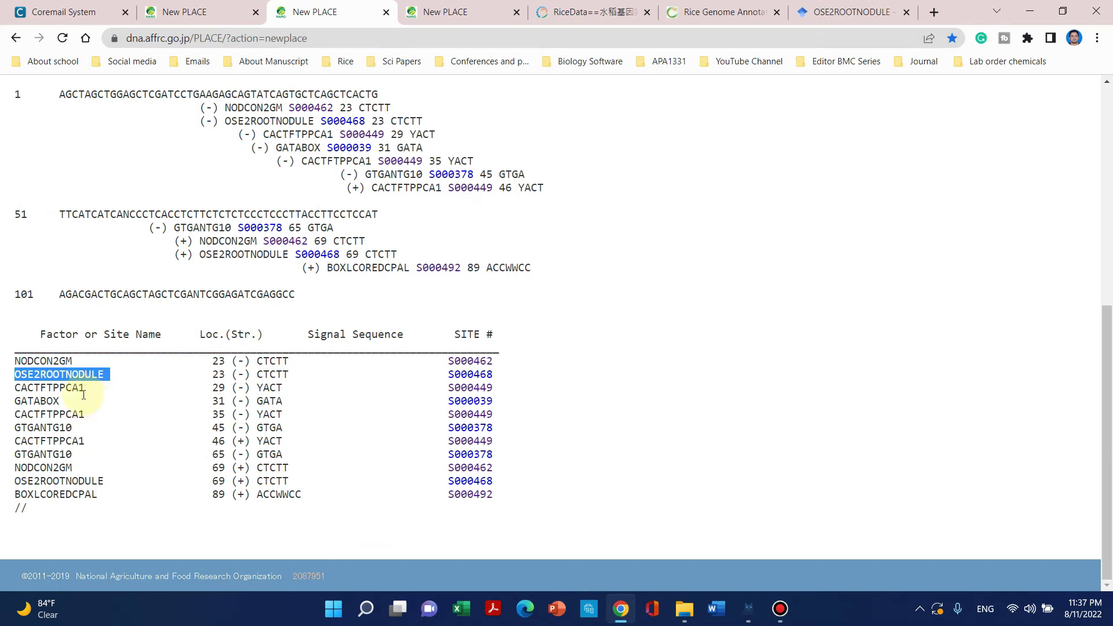
{"action": "left_click_drag", "start_coordinate": [88, 387], "coordinate": [24, 388]}
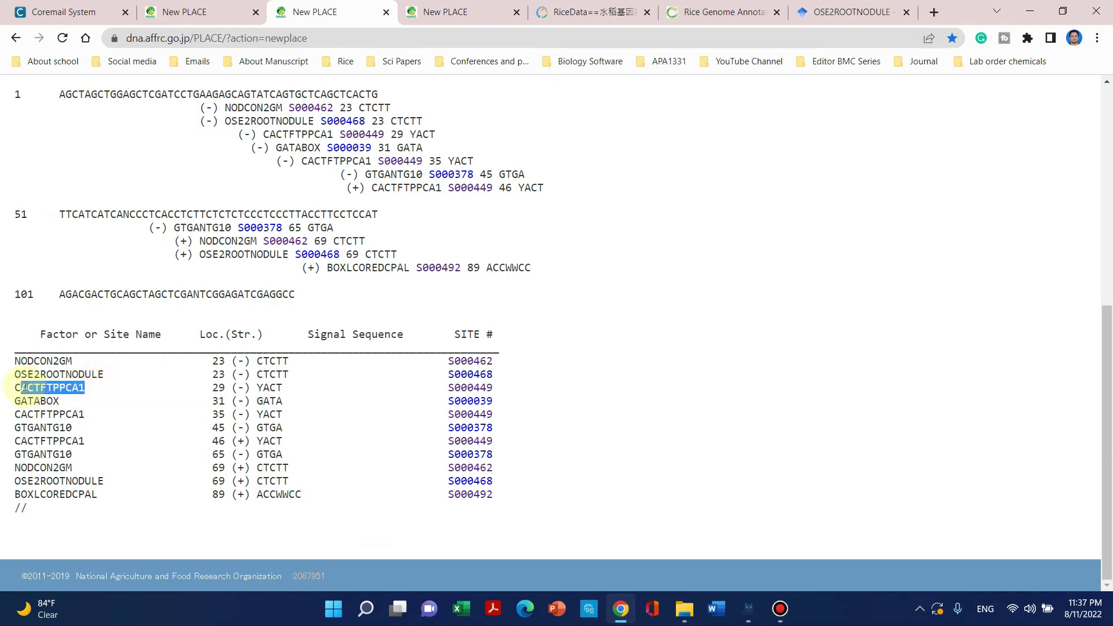
{"action": "right_click", "coordinate": [33, 385]}
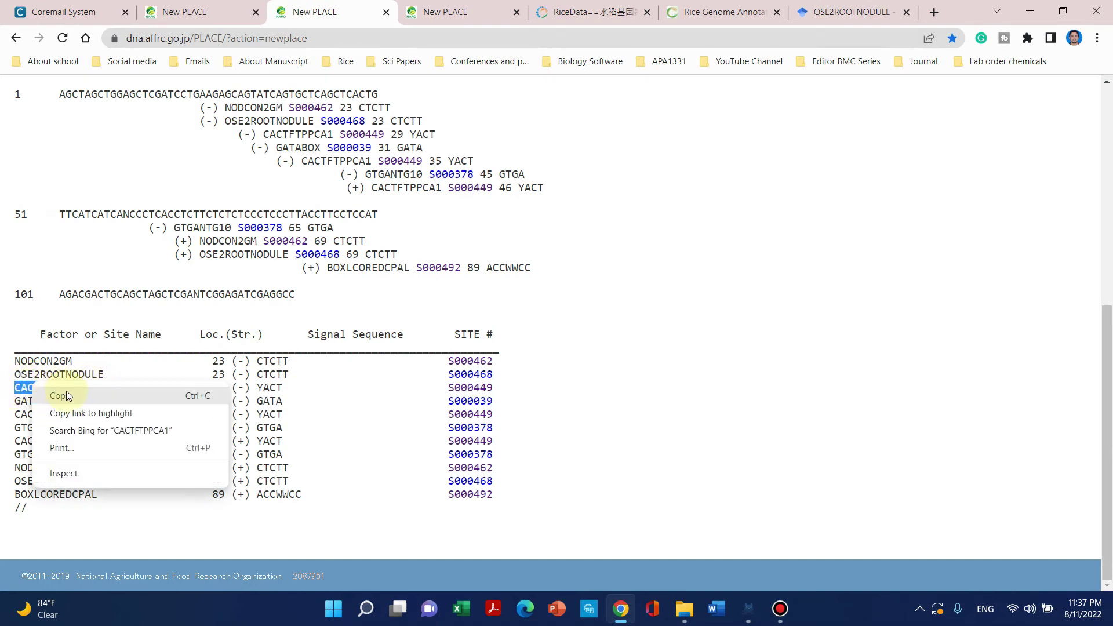
{"action": "left_click", "coordinate": [66, 391]}
Step: Search Scholar for CACTFTPPCA1 instead of OSE2ROOTNODULE and mark it in the third result's snippet
{"action": "left_click", "coordinate": [868, 5]}
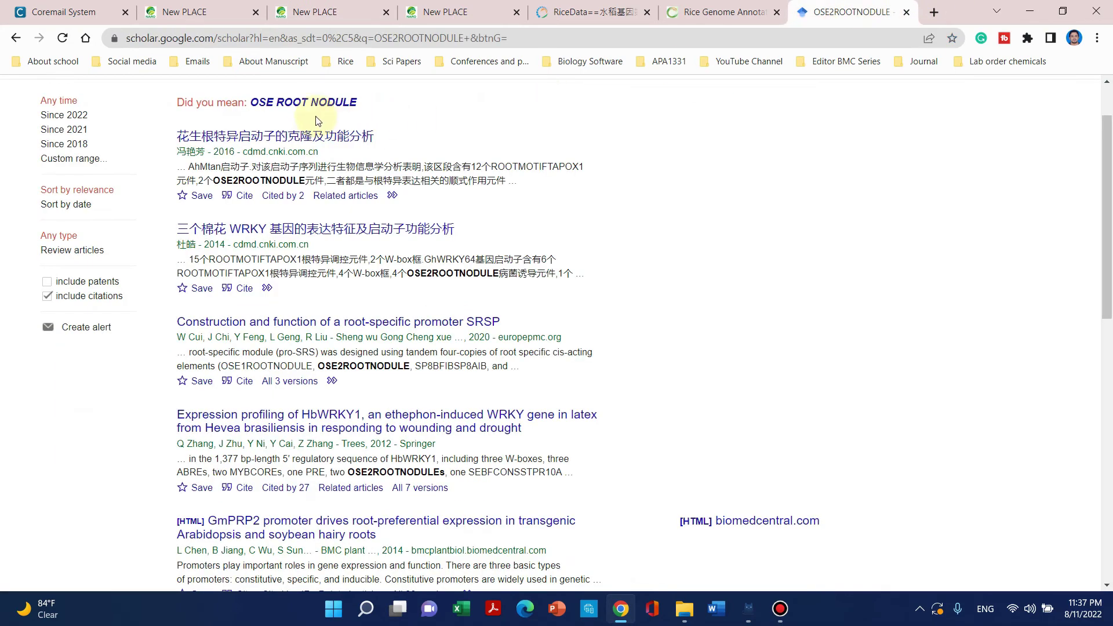
{"action": "scroll", "coordinate": [317, 119], "scroll_direction": "up", "scroll_amount": 1}
{"action": "left_click", "coordinate": [285, 100]}
{"action": "left_click_drag", "start_coordinate": [285, 100], "coordinate": [122, 101]}
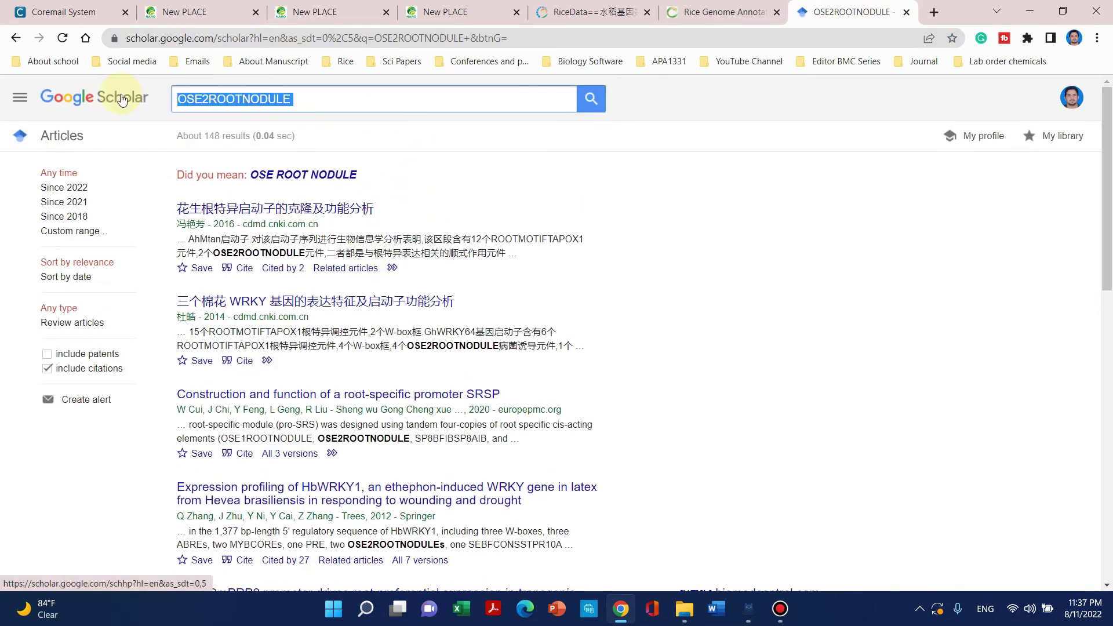
{"action": "key", "text": "ctrl+v"}
{"action": "left_click", "coordinate": [599, 97]}
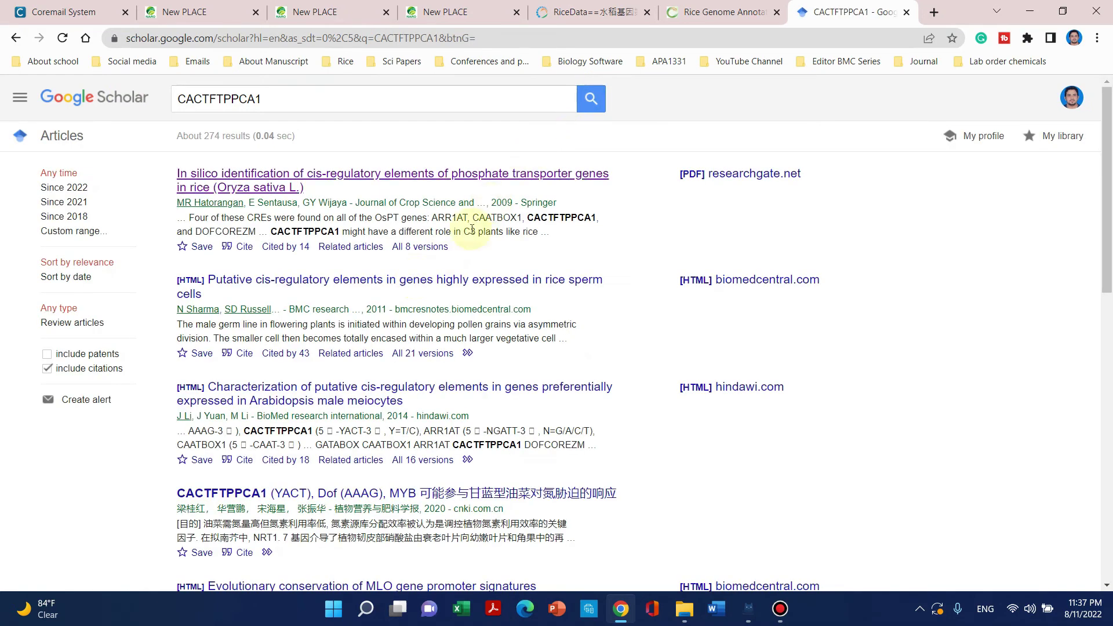
{"action": "scroll", "coordinate": [272, 430], "scroll_direction": "down", "scroll_amount": 2}
{"action": "scroll", "coordinate": [281, 319], "scroll_direction": "up", "scroll_amount": 1}
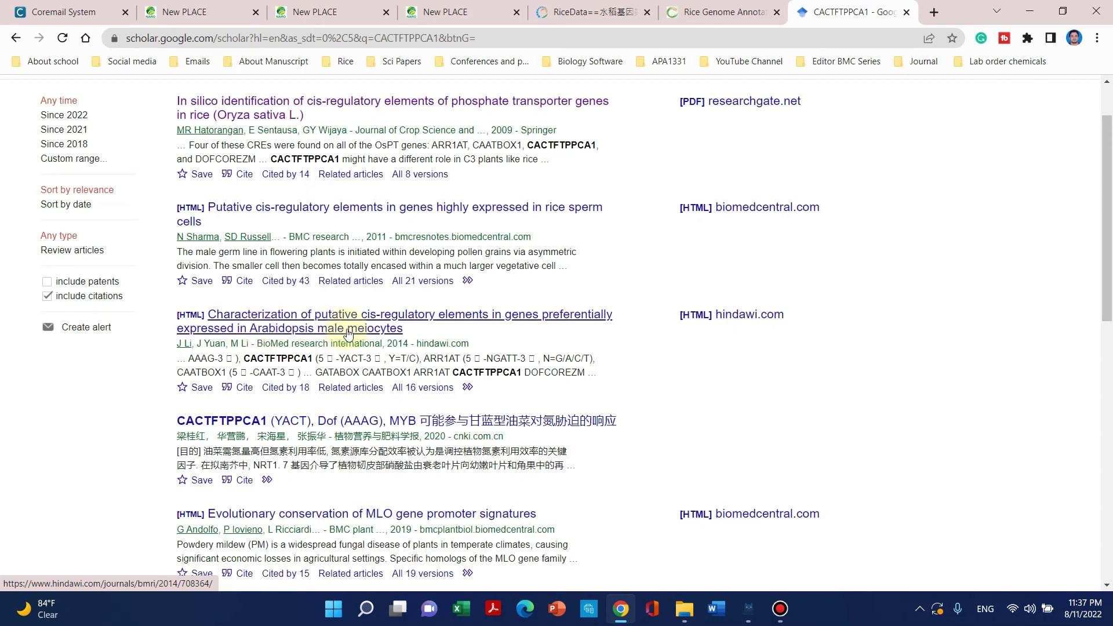
{"action": "left_click_drag", "start_coordinate": [453, 374], "coordinate": [509, 384]}
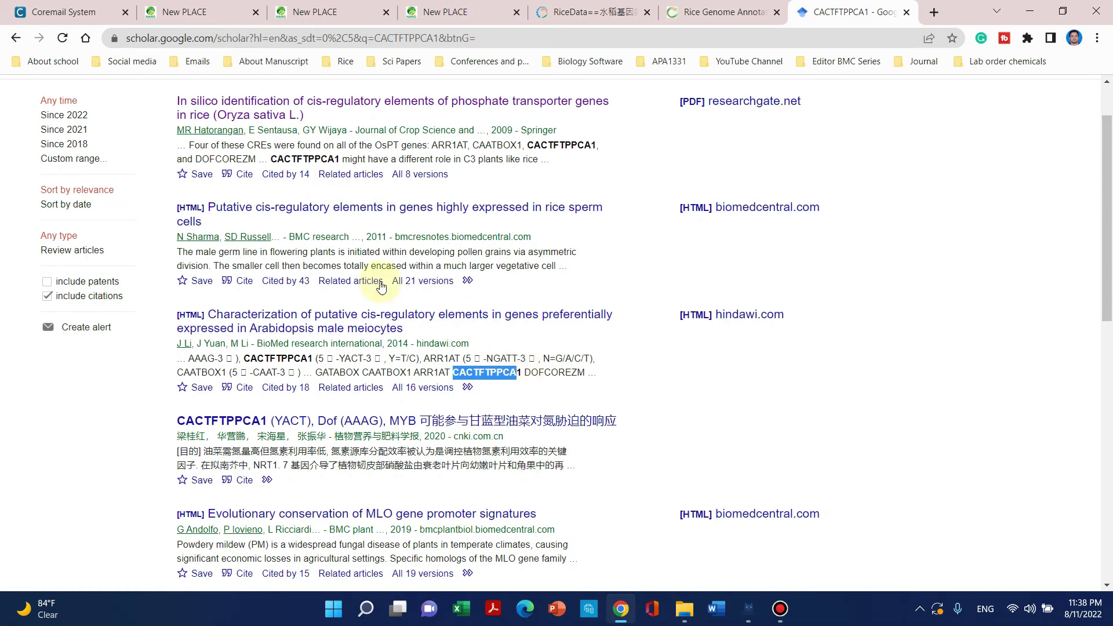
Step: In the PLACE scan results, select the CACTFTPPCA1 hits at positions 35, 46 and 29
{"action": "left_click", "coordinate": [314, 11]}
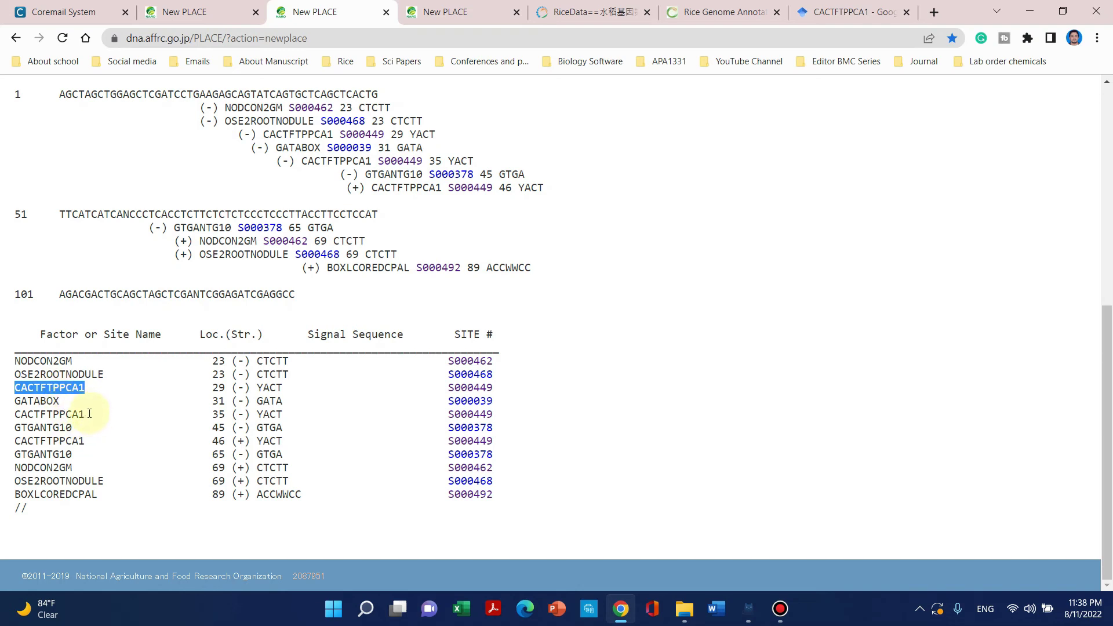
{"action": "left_click_drag", "start_coordinate": [89, 414], "coordinate": [23, 414]}
{"action": "left_click", "coordinate": [87, 387]}
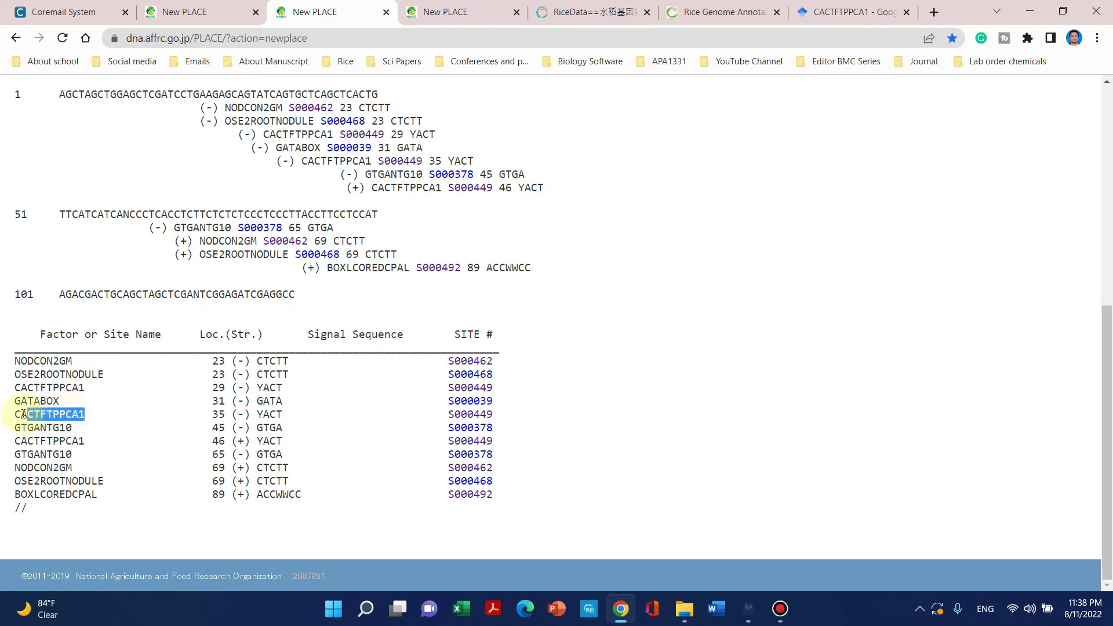
{"action": "left_click_drag", "start_coordinate": [86, 442], "coordinate": [17, 438]}
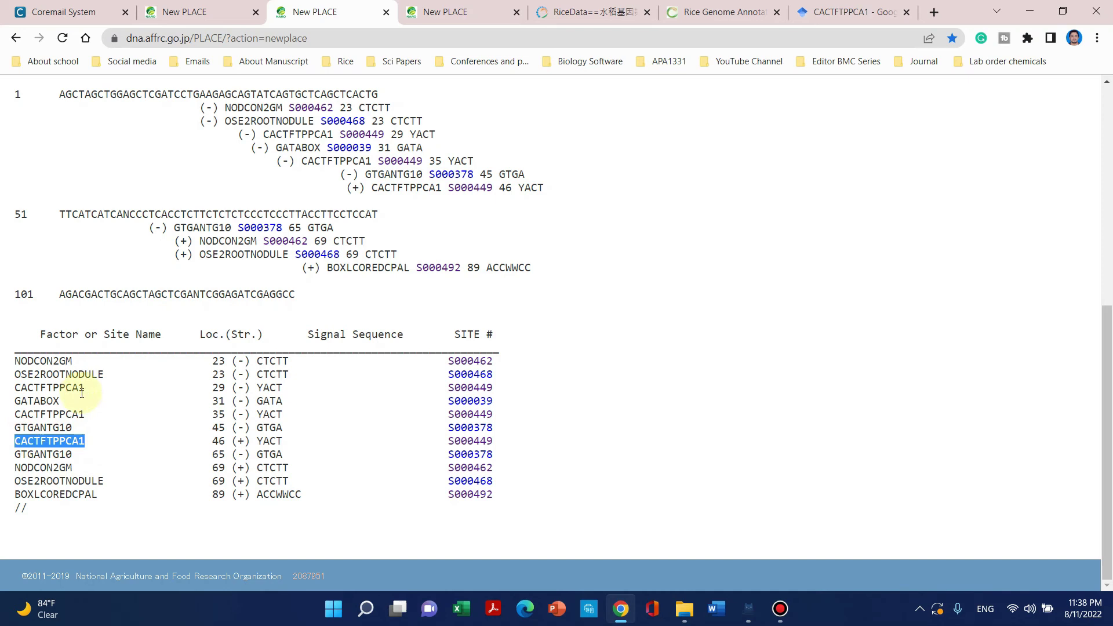
{"action": "left_click_drag", "start_coordinate": [83, 393], "coordinate": [16, 392]}
{"action": "left_click_drag", "start_coordinate": [90, 414], "coordinate": [21, 414]}
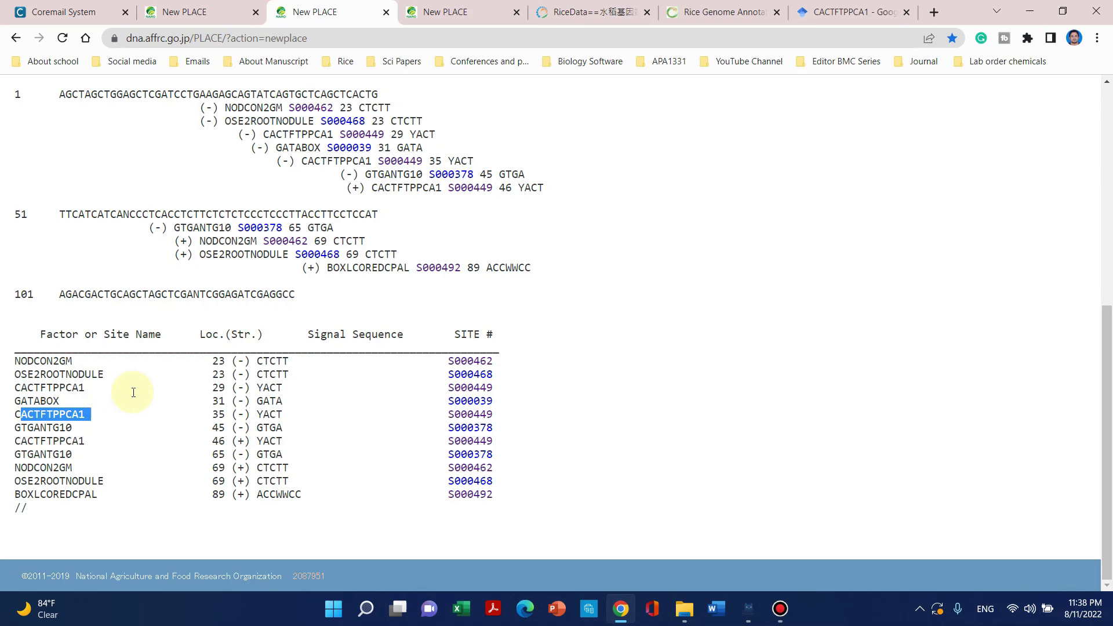
Step: Recheck the CACTFTPPCA1 Google Scholar results, then return to the PLACE results page
{"action": "left_click", "coordinate": [849, 11]}
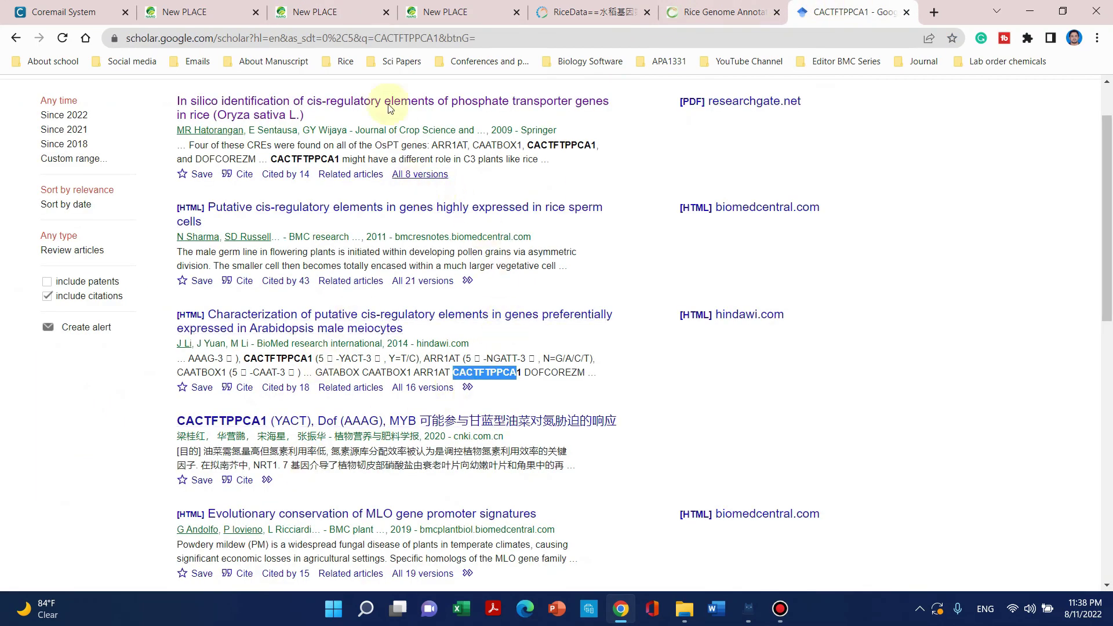
{"action": "left_click", "coordinate": [315, 11]}
{"action": "scroll", "coordinate": [179, 417], "scroll_direction": "up", "scroll_amount": 6}
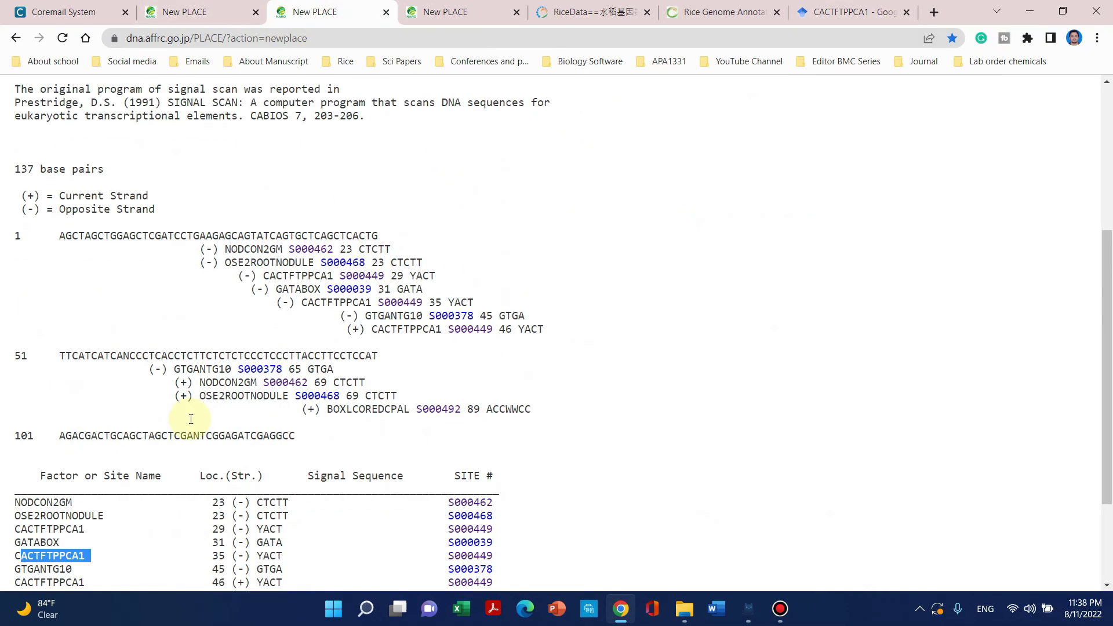
{"action": "scroll", "coordinate": [220, 397], "scroll_direction": "down", "scroll_amount": 2}
{"action": "scroll", "coordinate": [220, 395], "scroll_direction": "down", "scroll_amount": 4}
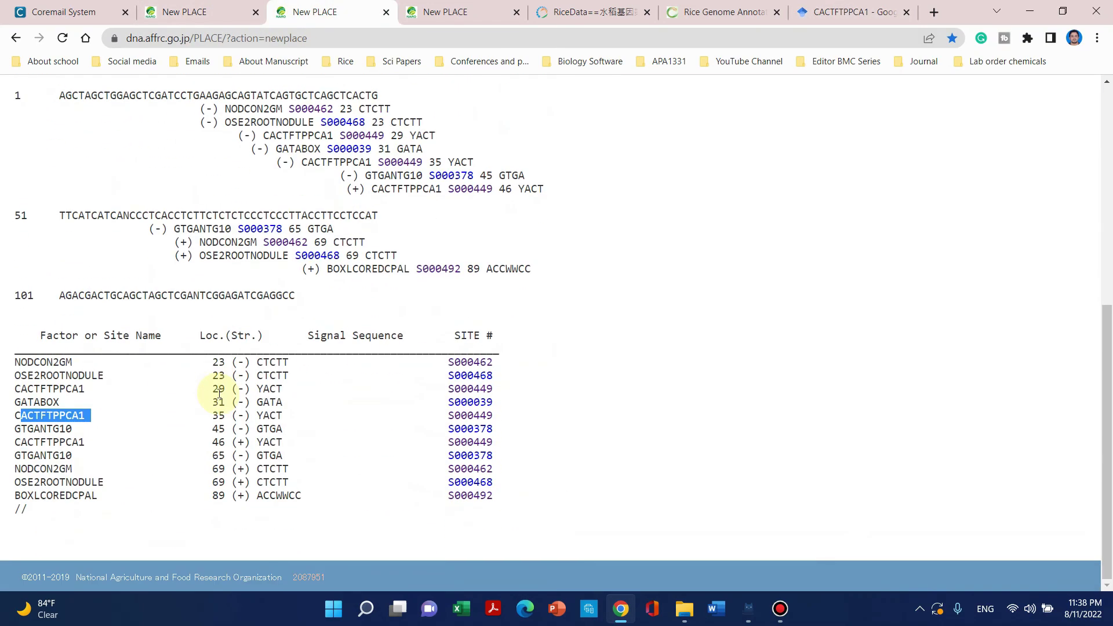
{"action": "scroll", "coordinate": [219, 394], "scroll_direction": "up", "scroll_amount": 6}
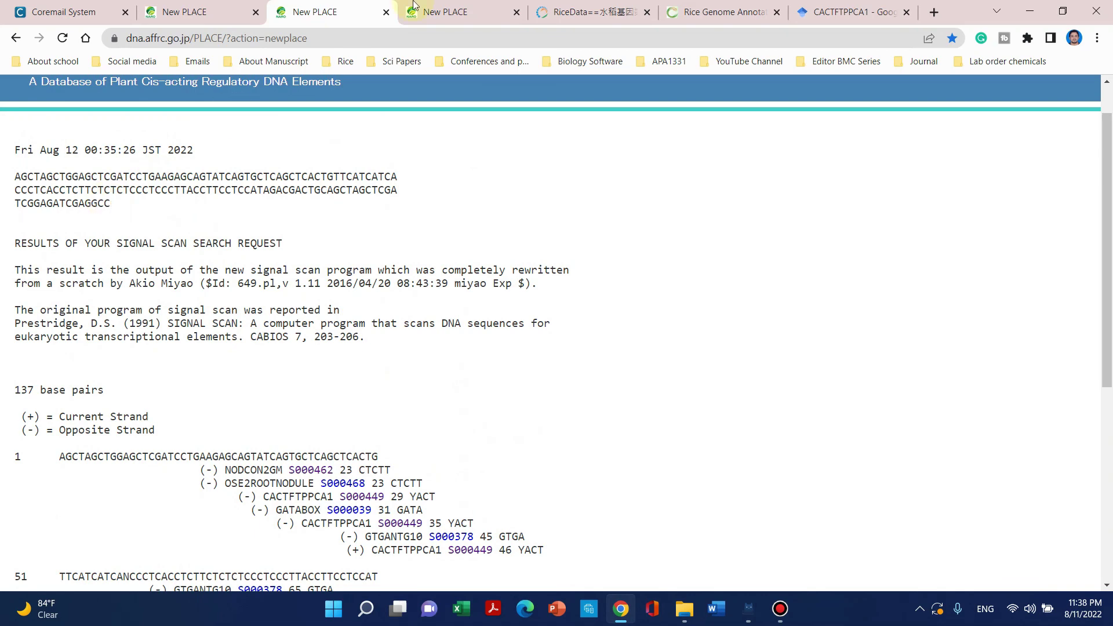
Step: Switch to the New PLACE tab holding the empty multiple-FASTA submission form
{"action": "left_click", "coordinate": [226, 12]}
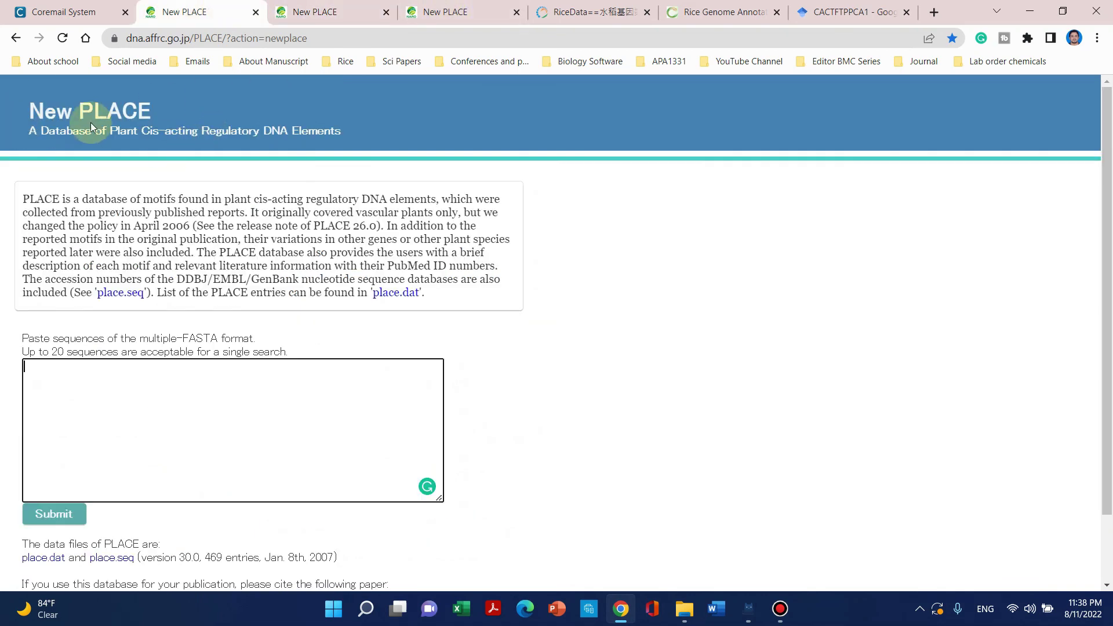